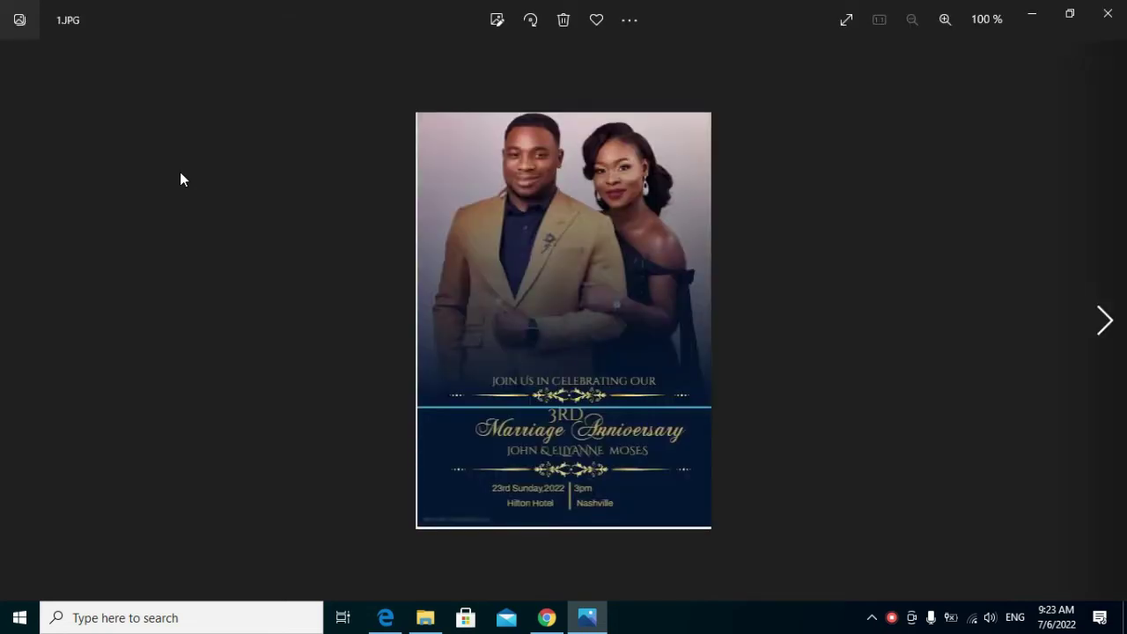
Step forward seven invitation images, then back three to return to an earlier card.
key("Right")
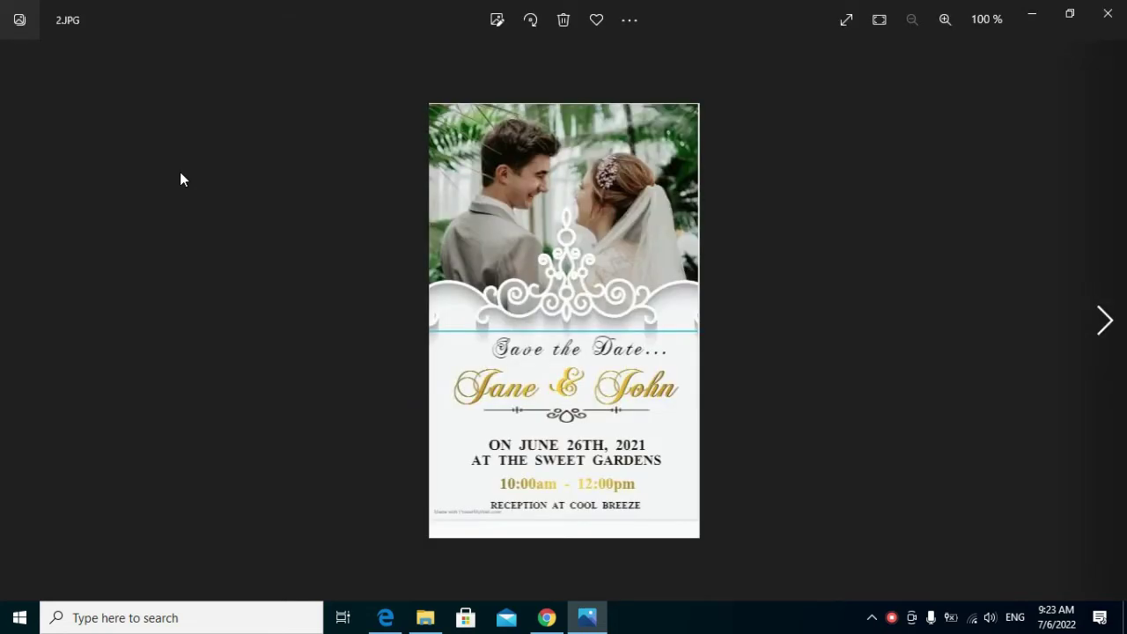
key("Right")
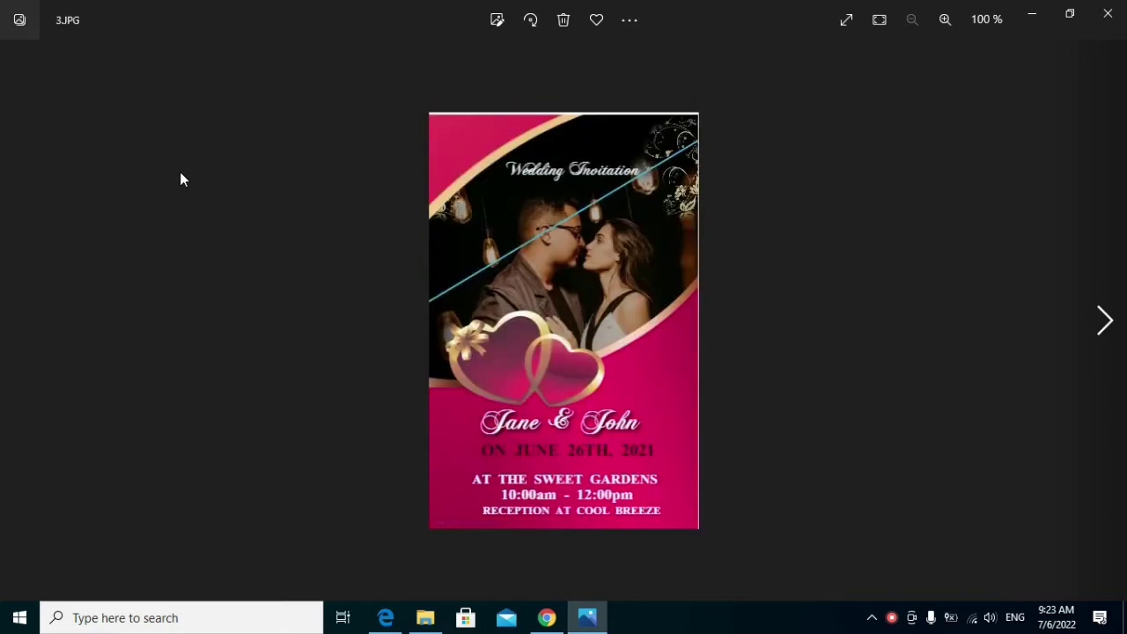
key("Right")
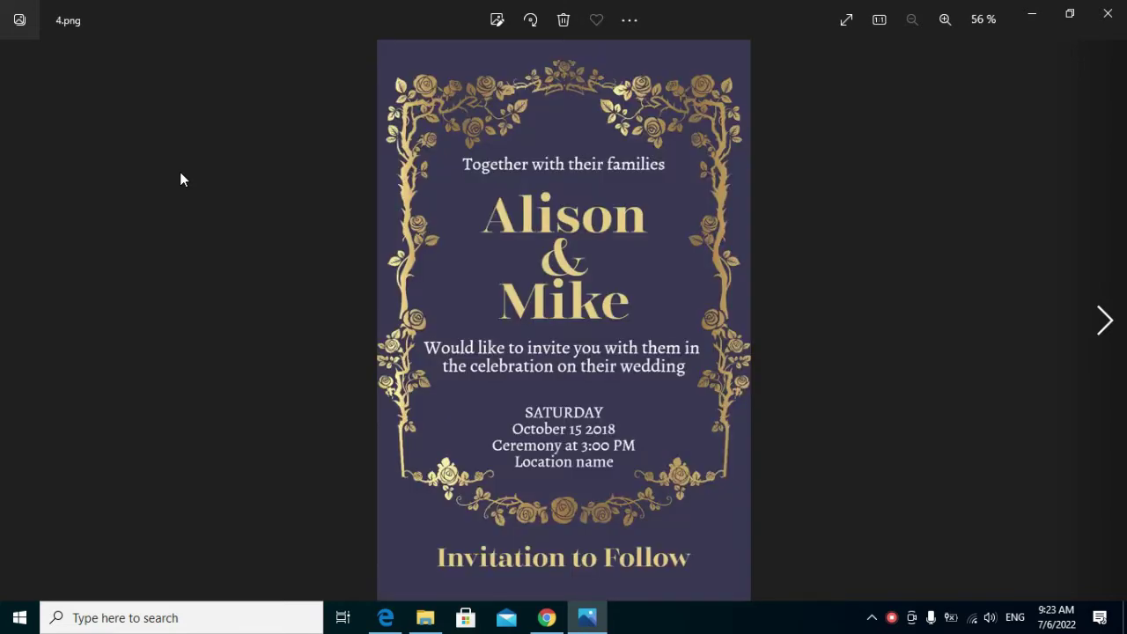
key("Right")
key("Right")
key("Right")
key("Right")
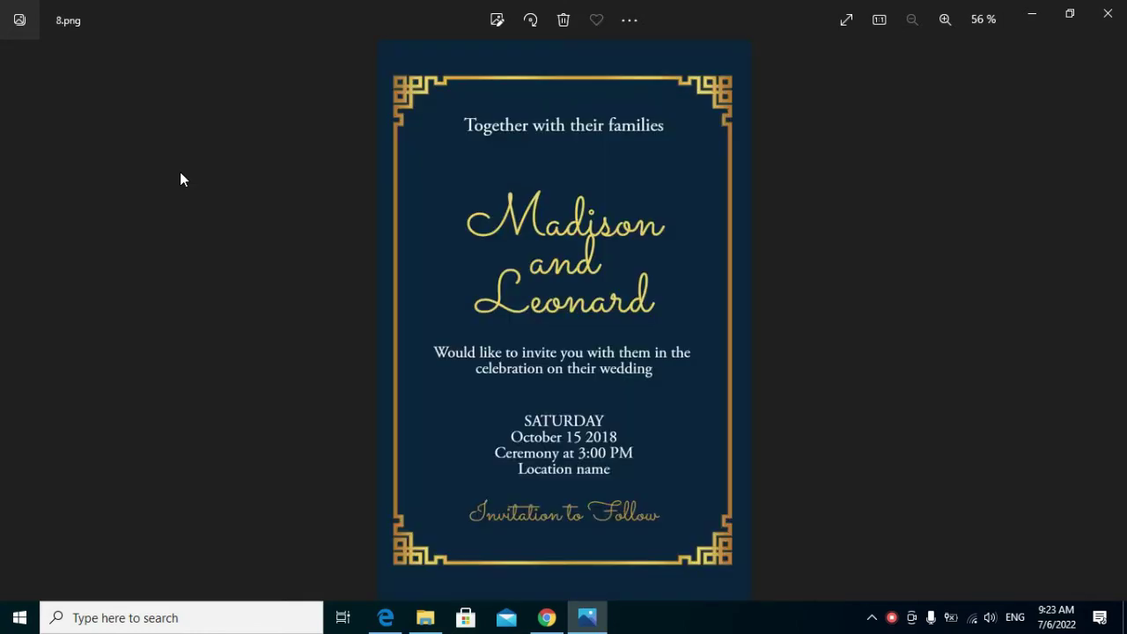
key("Right")
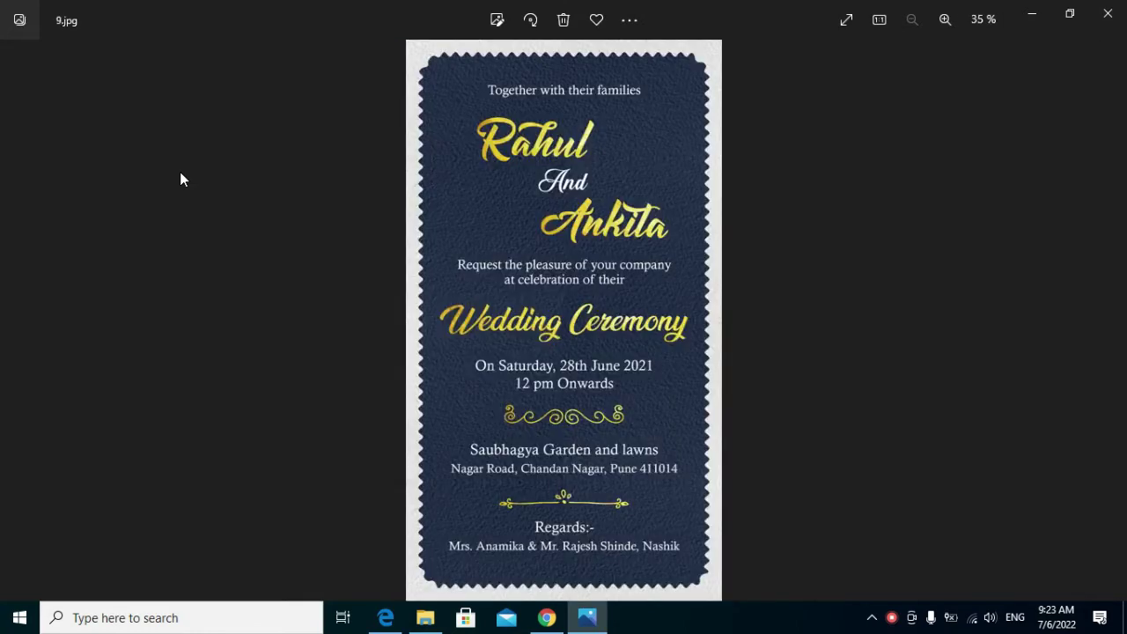
key("Right")
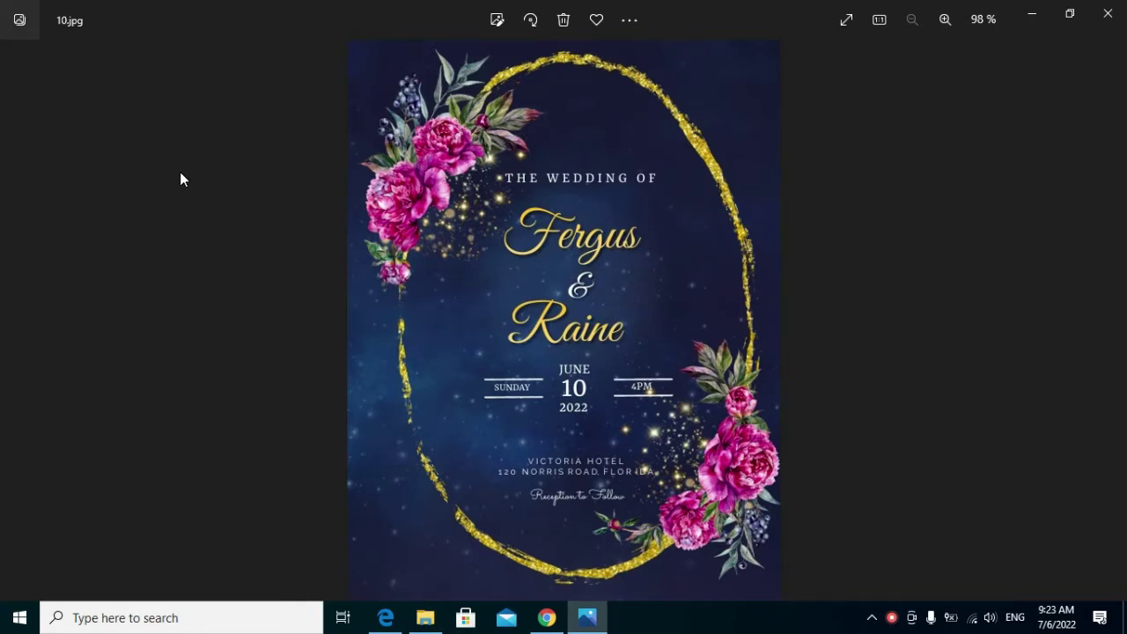
key("Right")
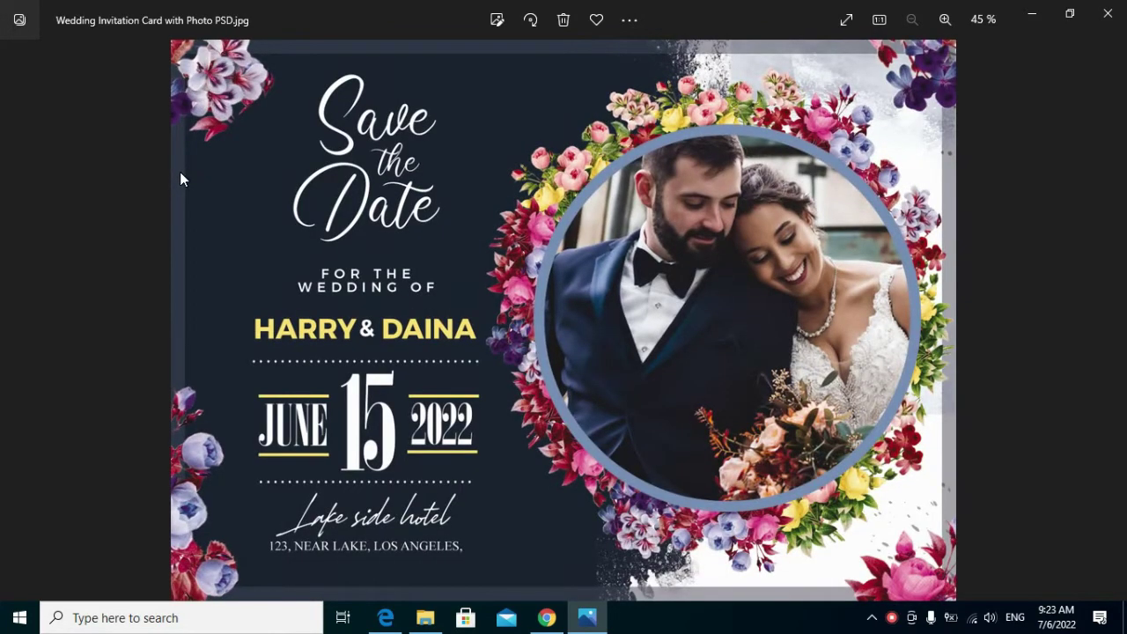
key("Left")
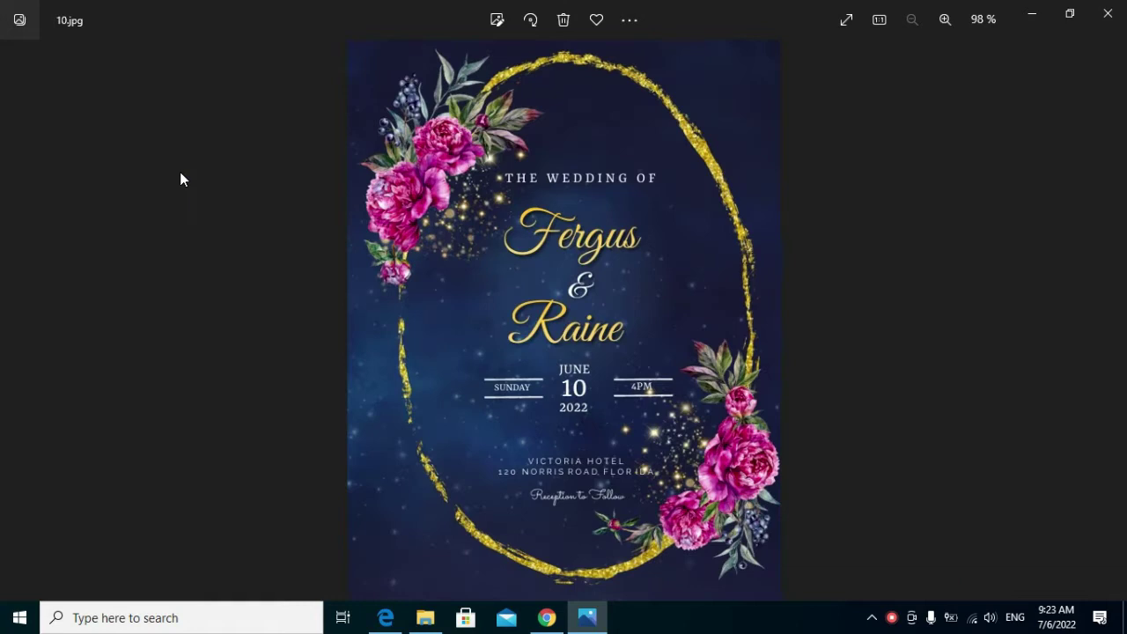
key("Left")
key("Left")
key("Left")
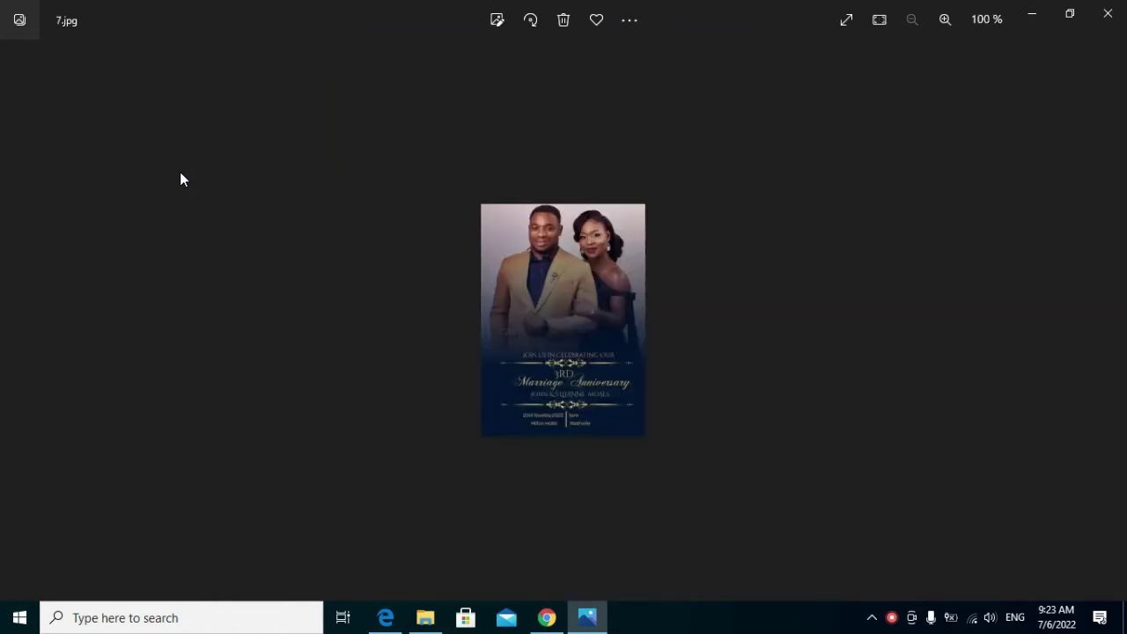
key("Left")
key("Left")
key("Left")
key("Left")
key("Left")
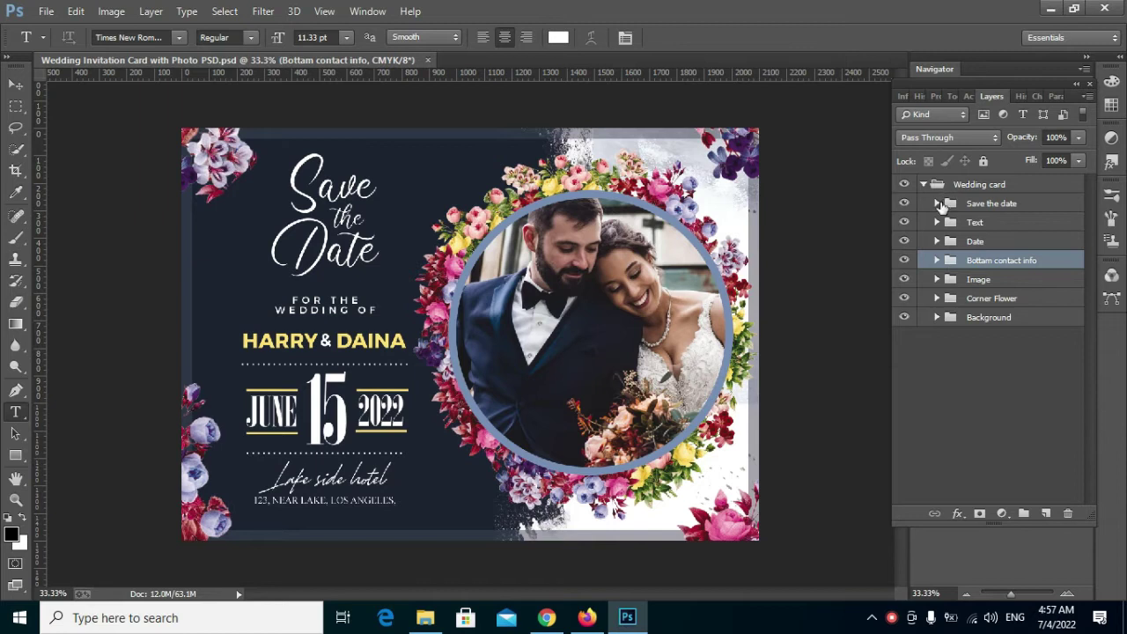
Expand and collapse the Save the date group, then hide and reshow its heading.
left_click(937, 203)
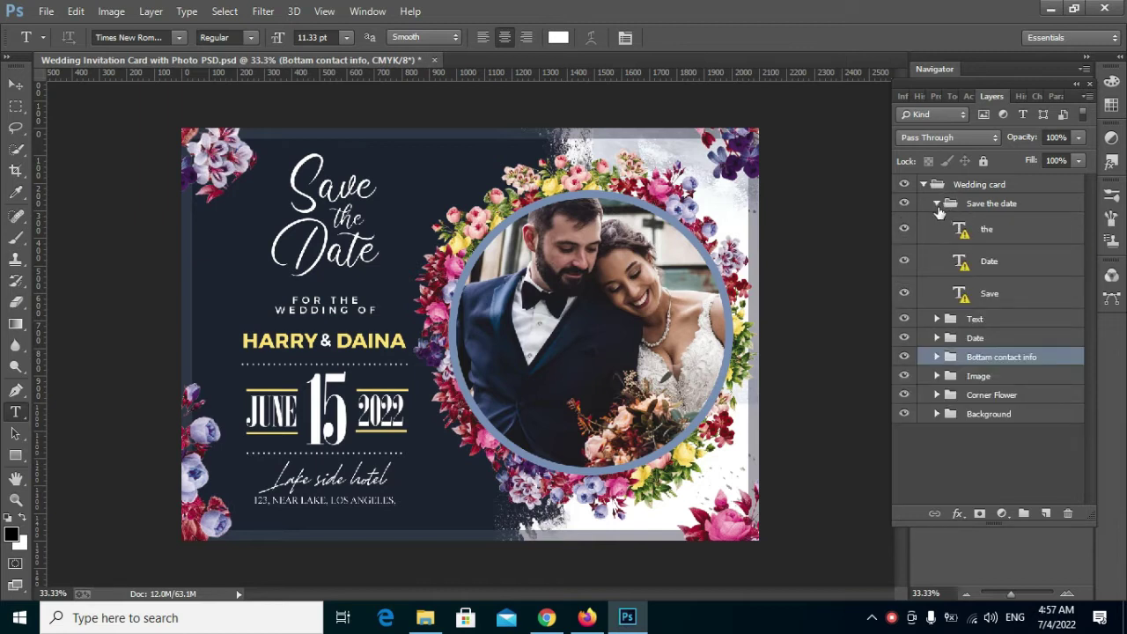
left_click(937, 203)
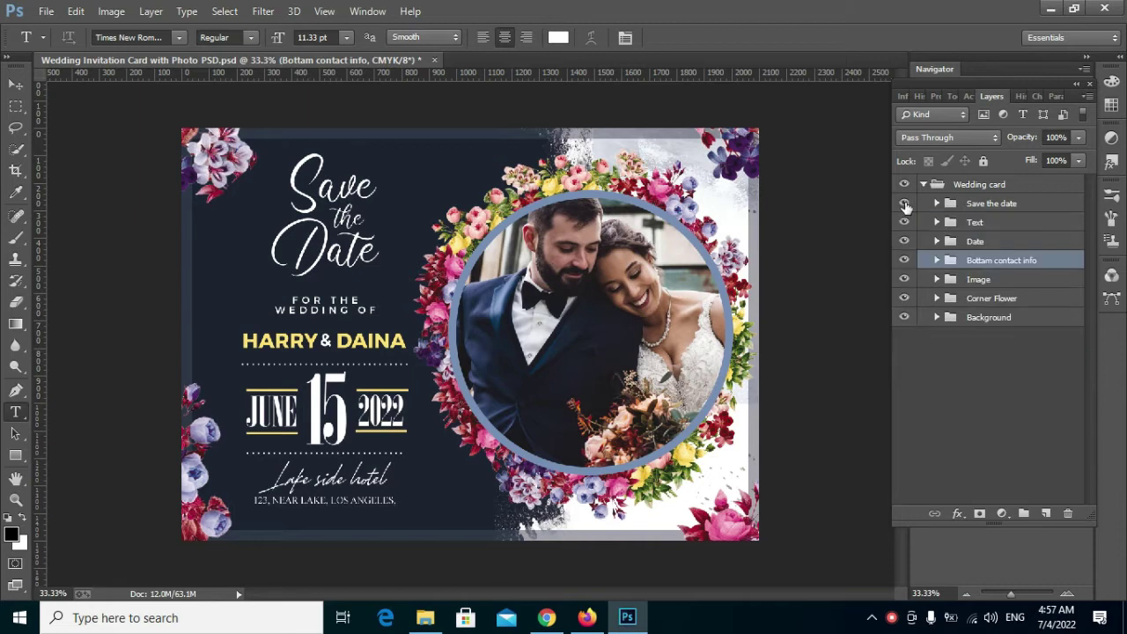
left_click(905, 205)
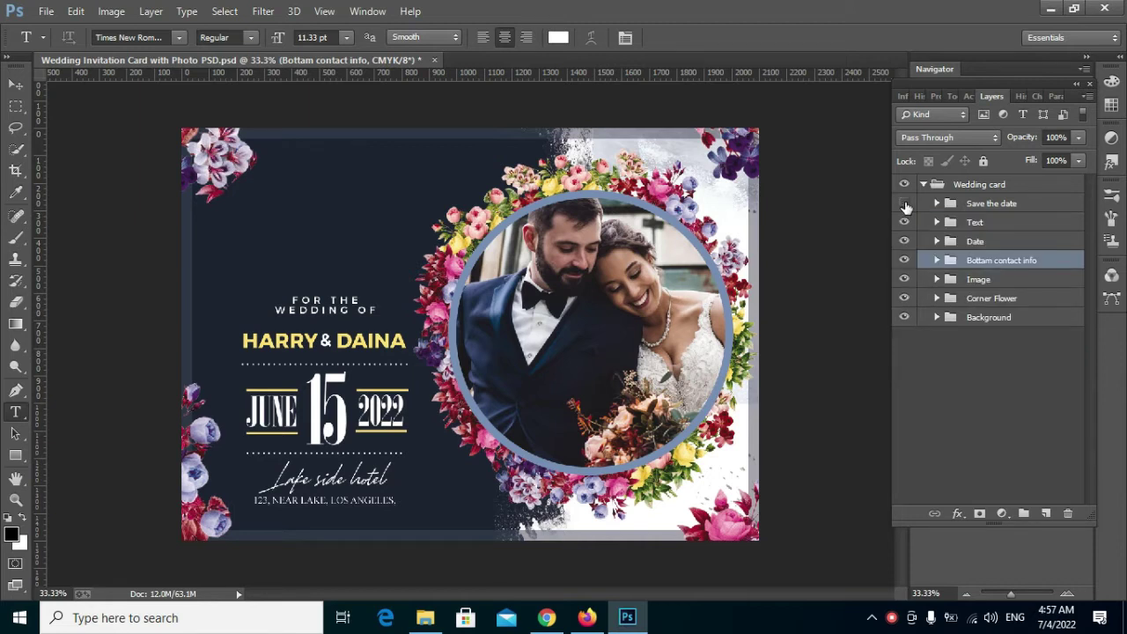
left_click(905, 204)
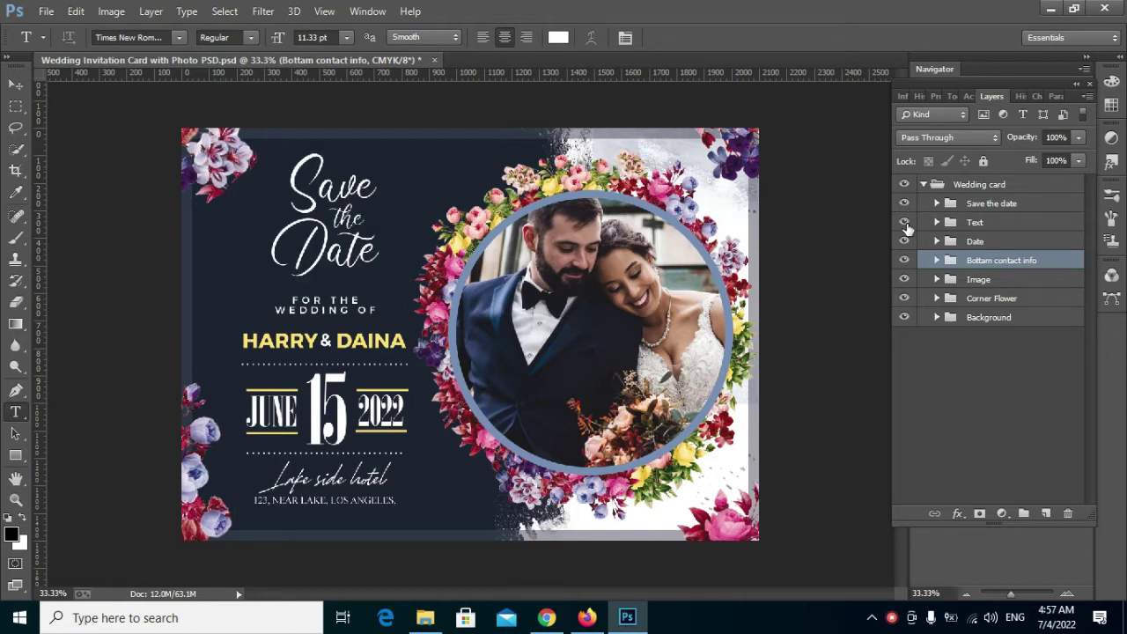
Hide and reshow the Text, Date and Bottom contact info groups one by one.
left_click(905, 223)
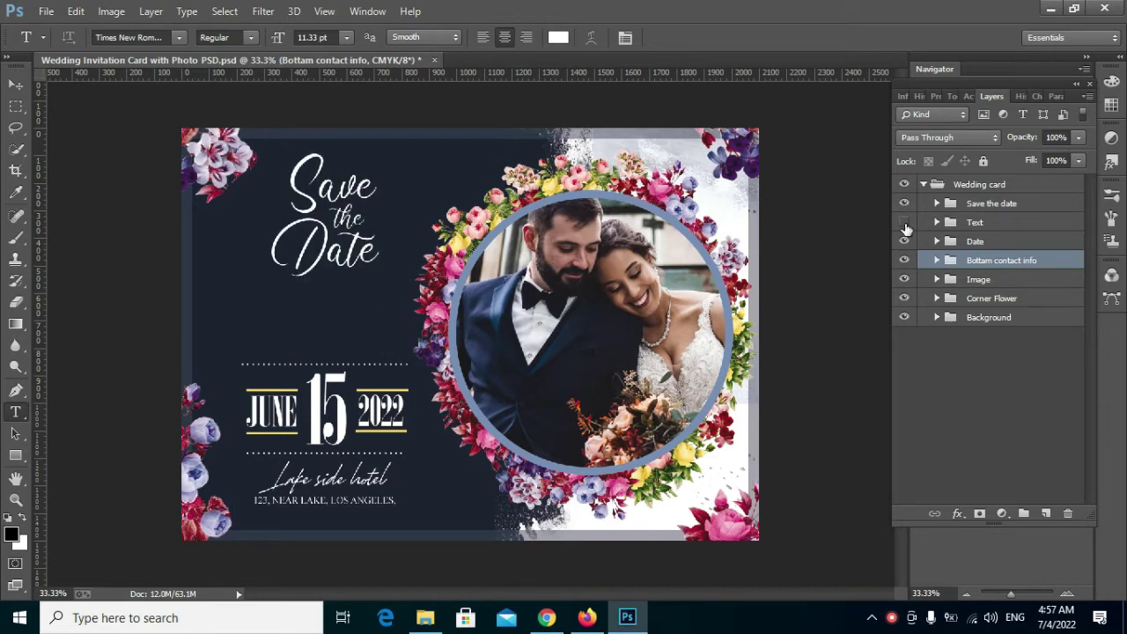
left_click(905, 222)
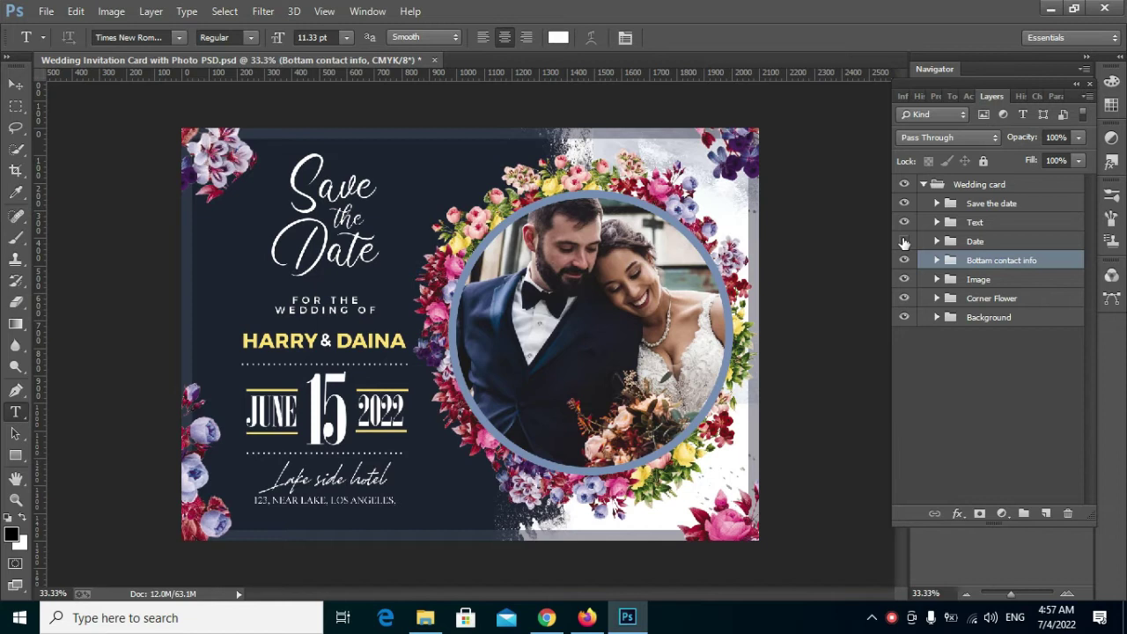
left_click(903, 241)
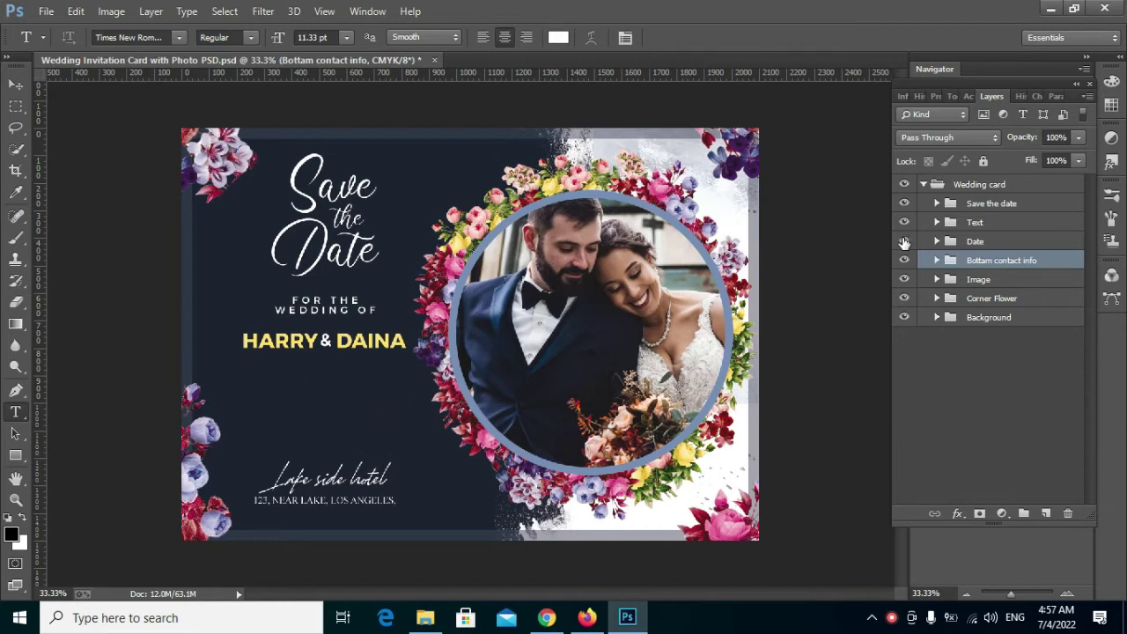
left_click(903, 241)
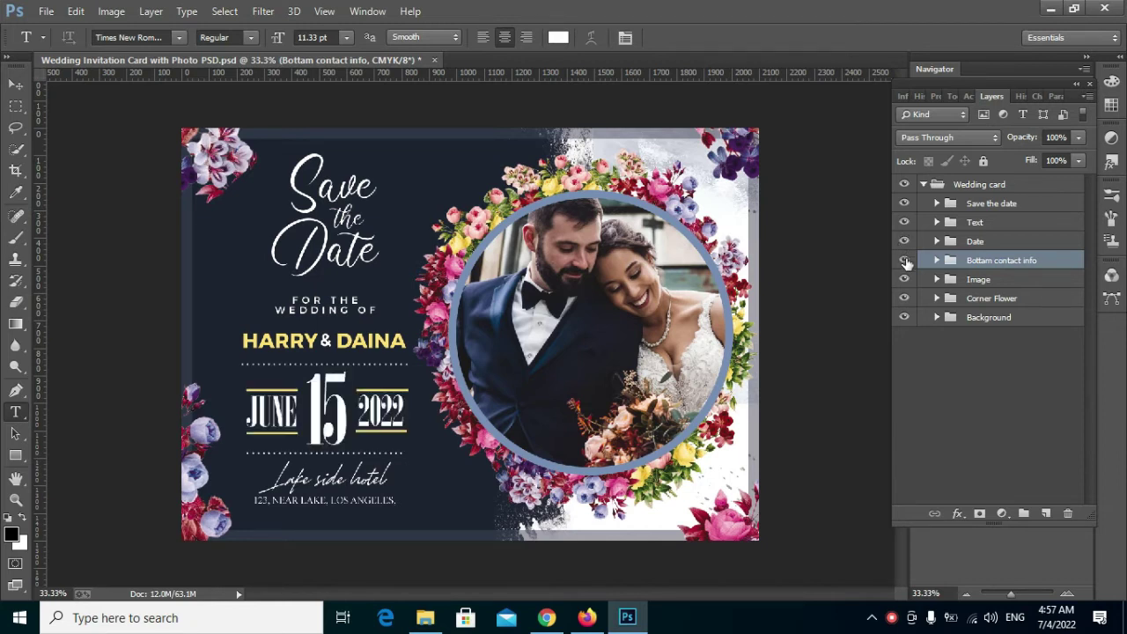
left_click(904, 261)
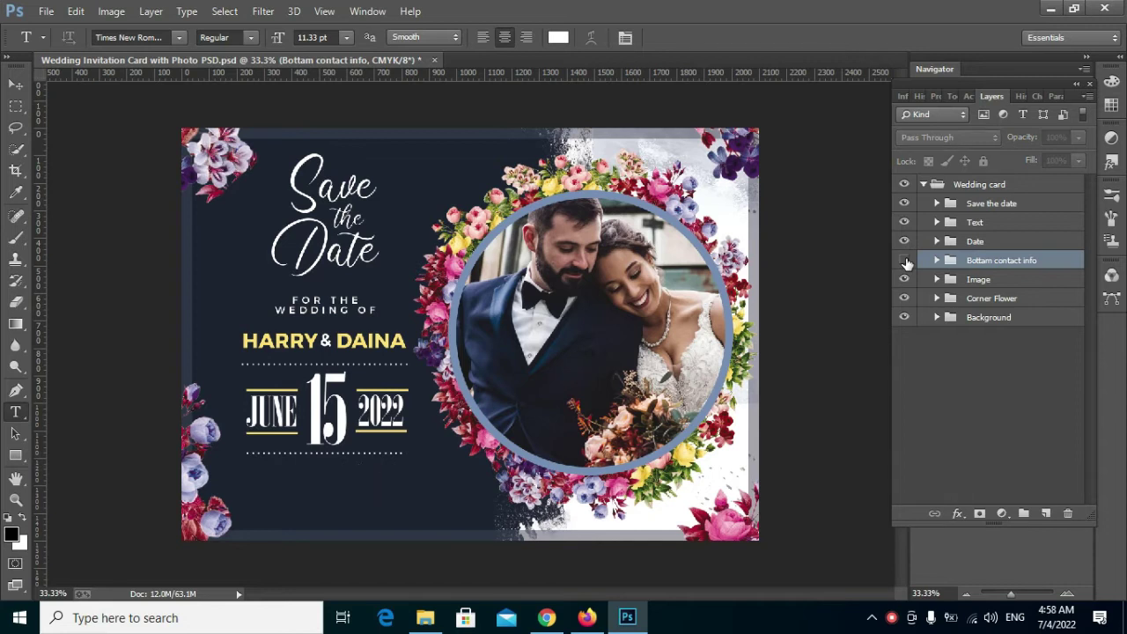
left_click(904, 261)
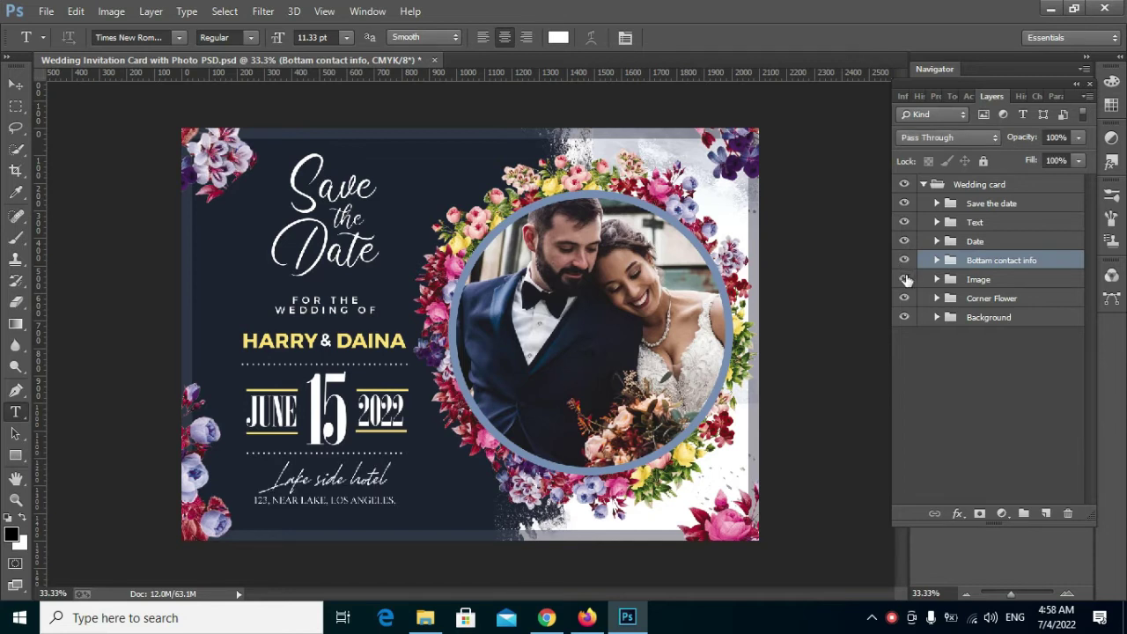
left_click(904, 279)
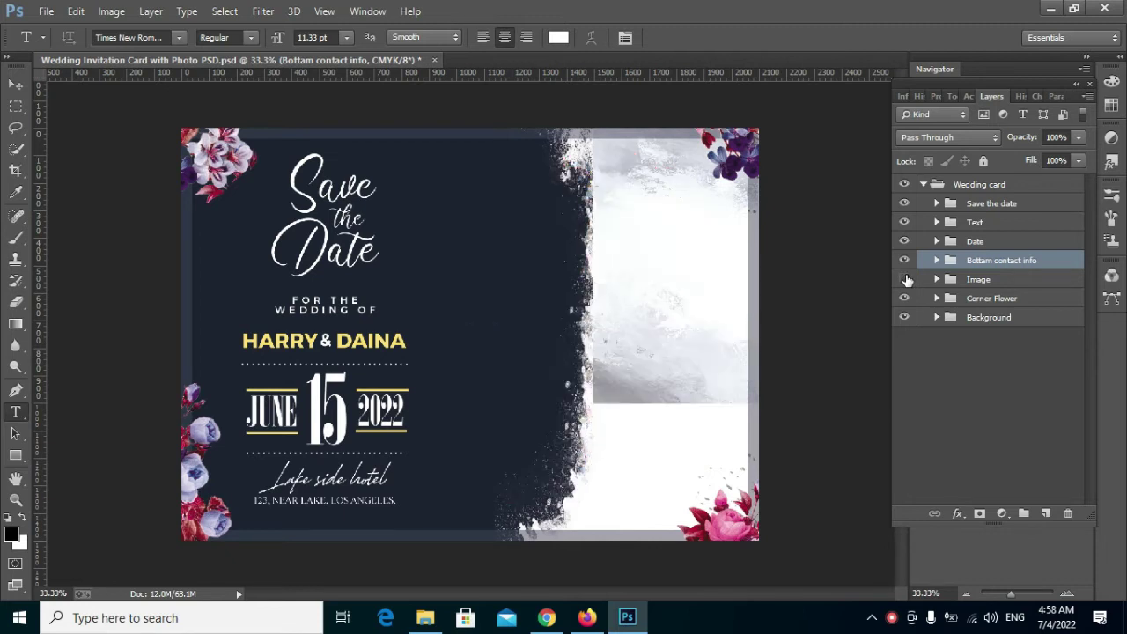
left_click(905, 279)
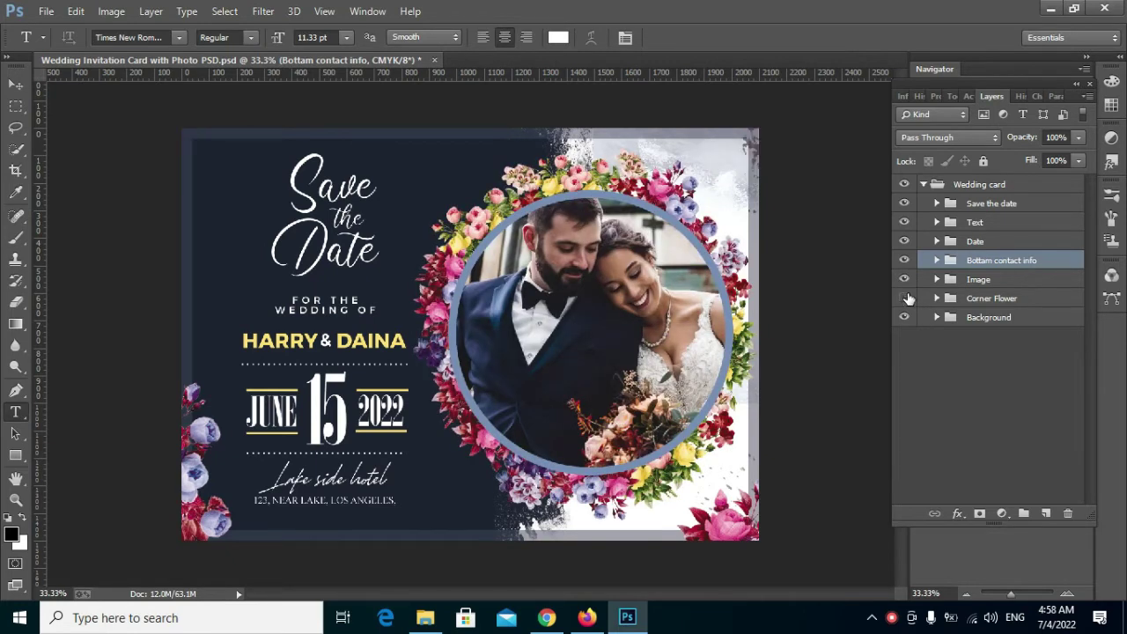
left_click(905, 298)
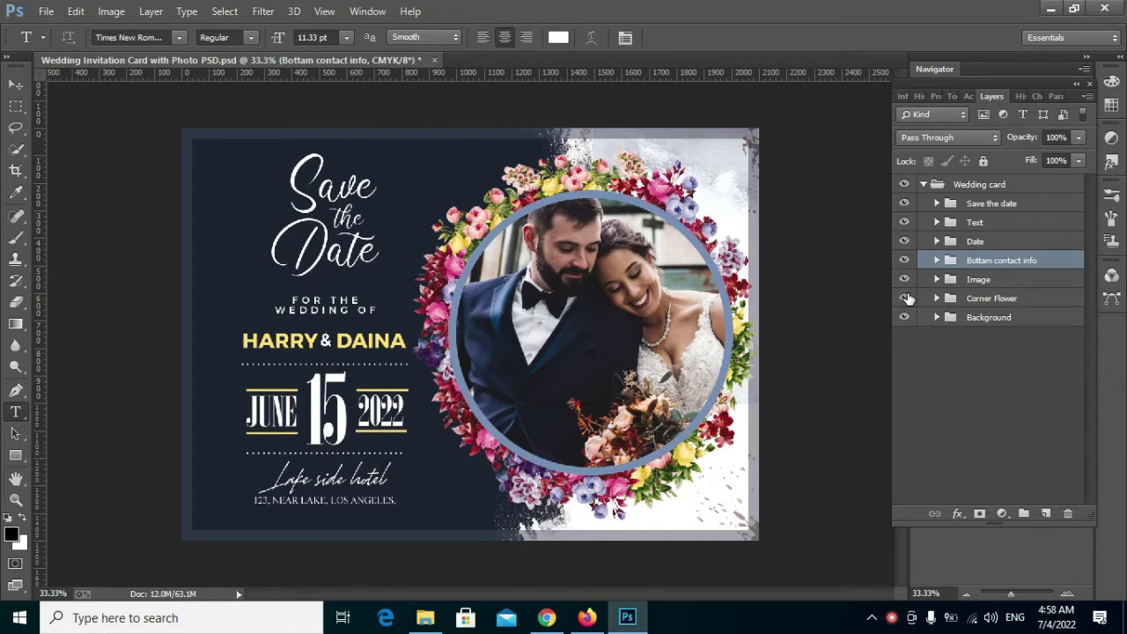
left_click(905, 298)
left_click(906, 299)
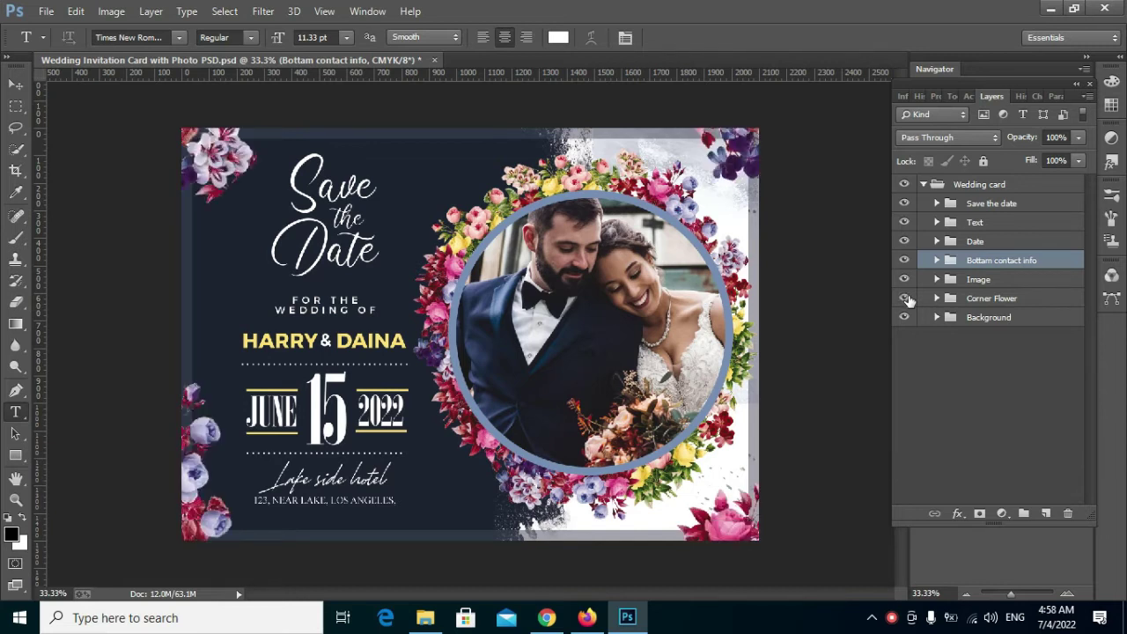
left_click(906, 319)
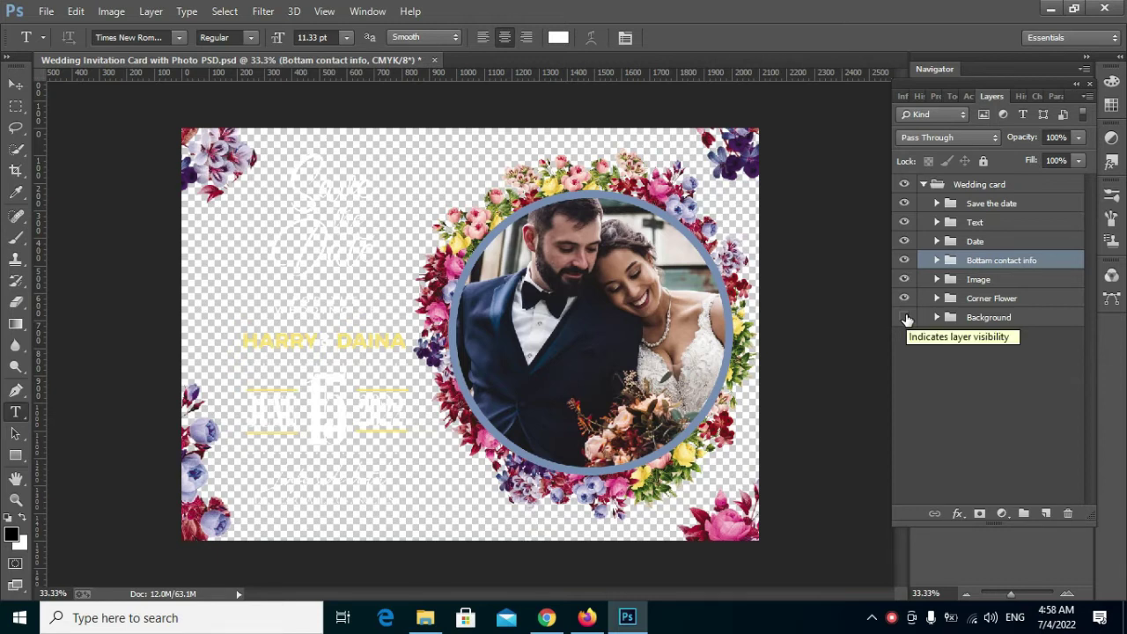
left_click(906, 318)
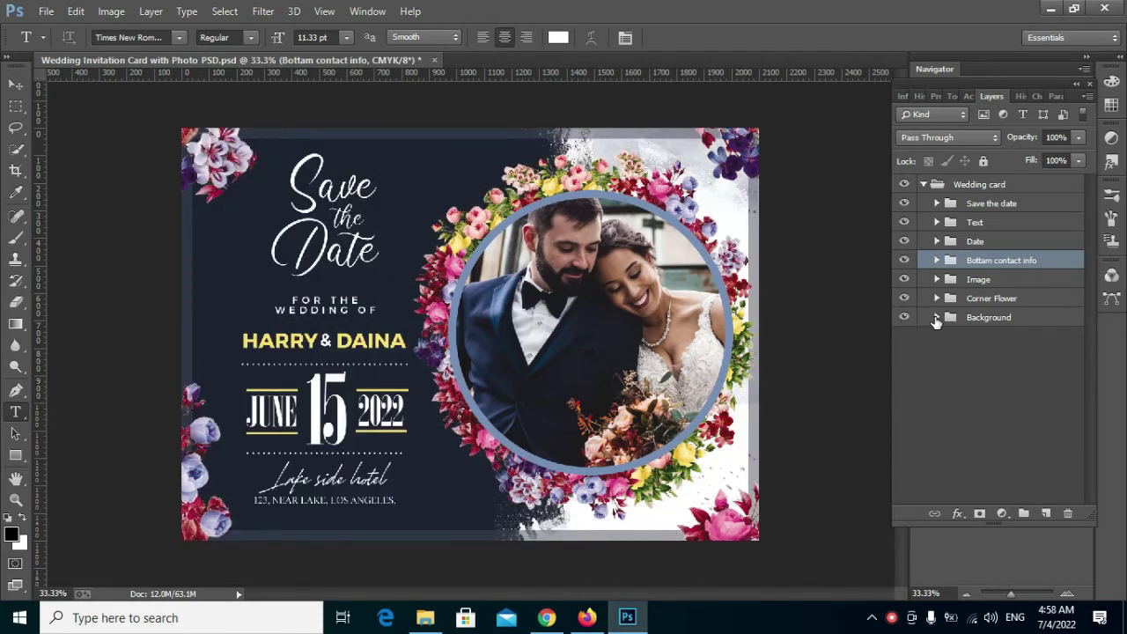
left_click(936, 317)
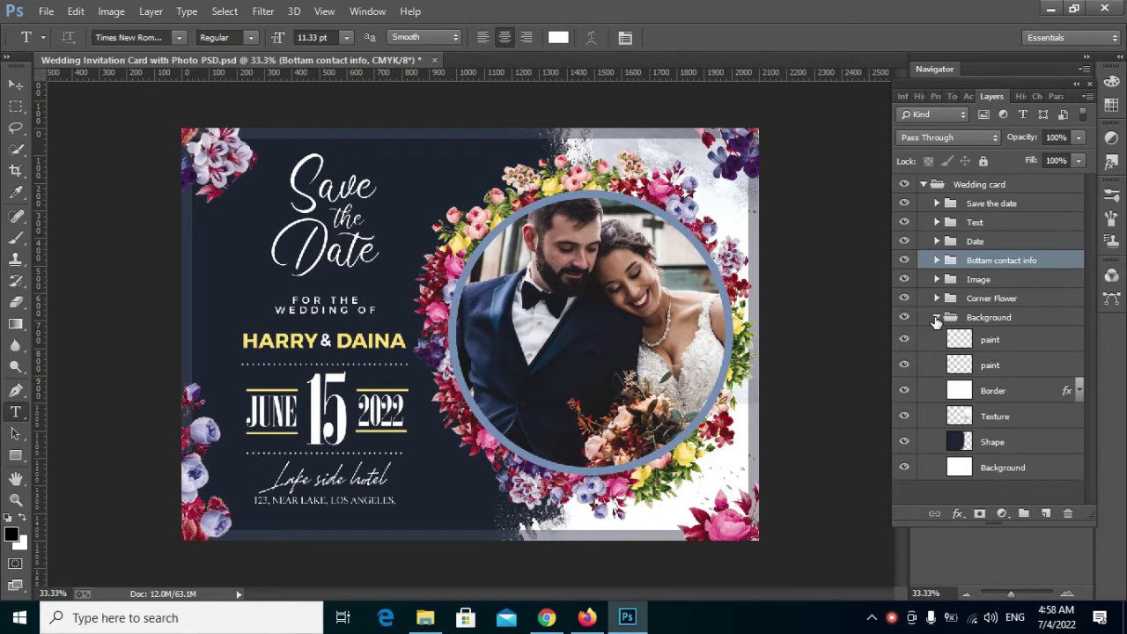
left_click(937, 318)
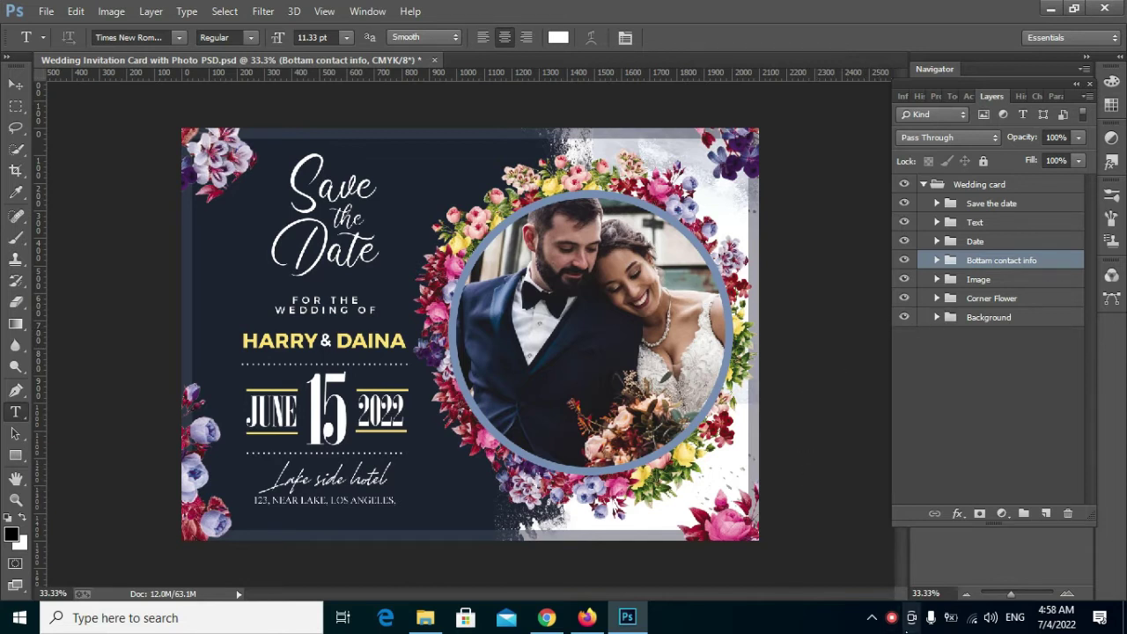
left_click(873, 619)
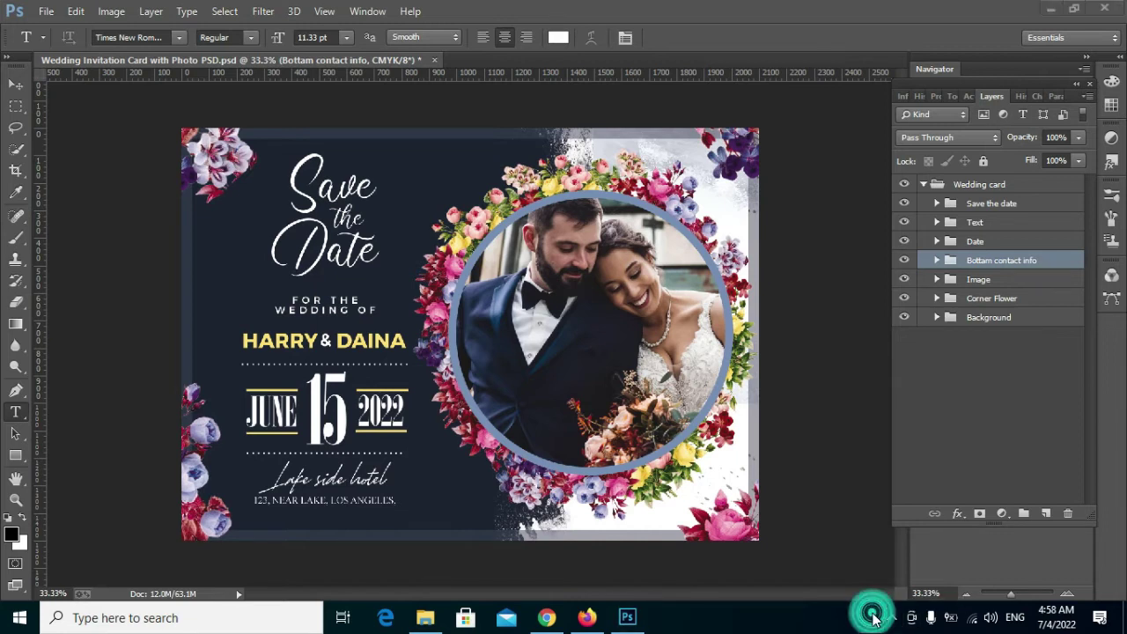
left_click(873, 619)
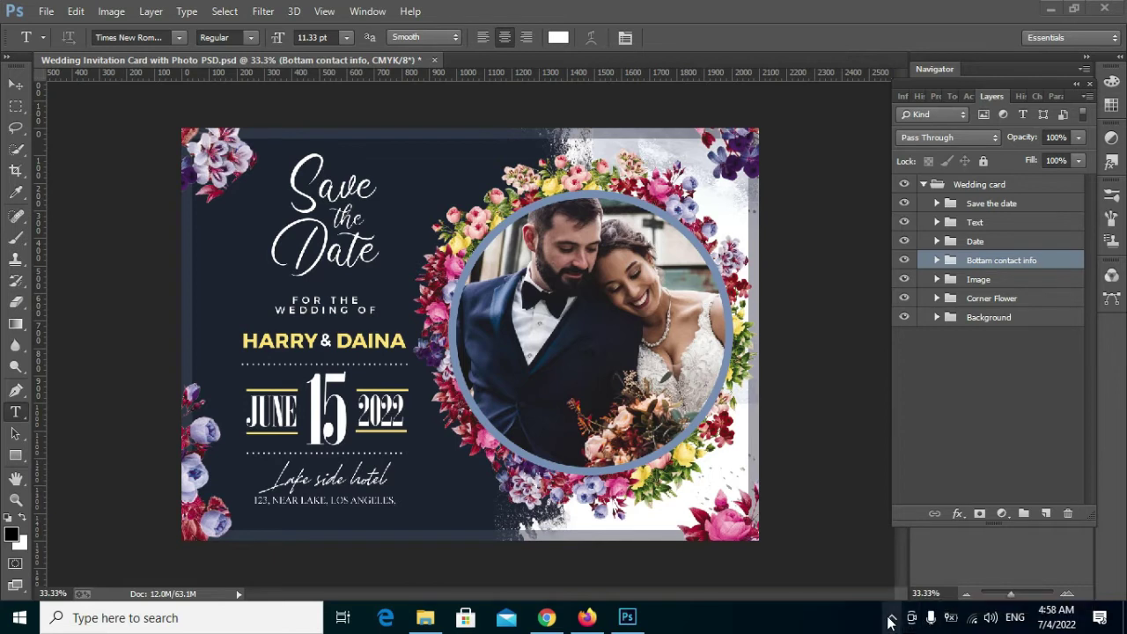
left_click(889, 619)
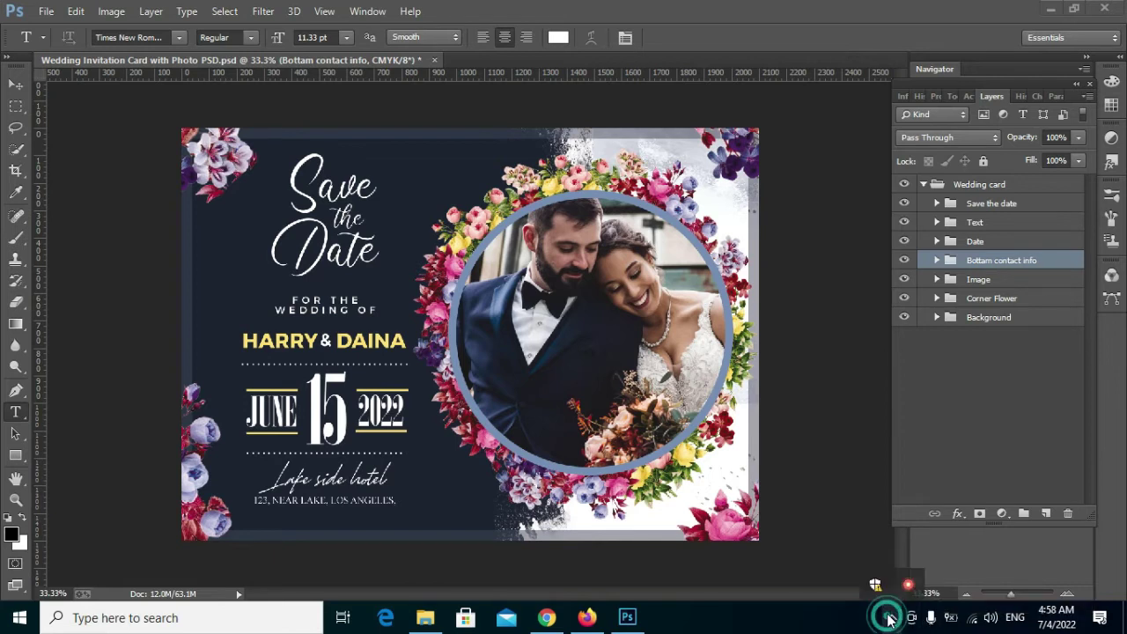
left_click(904, 586)
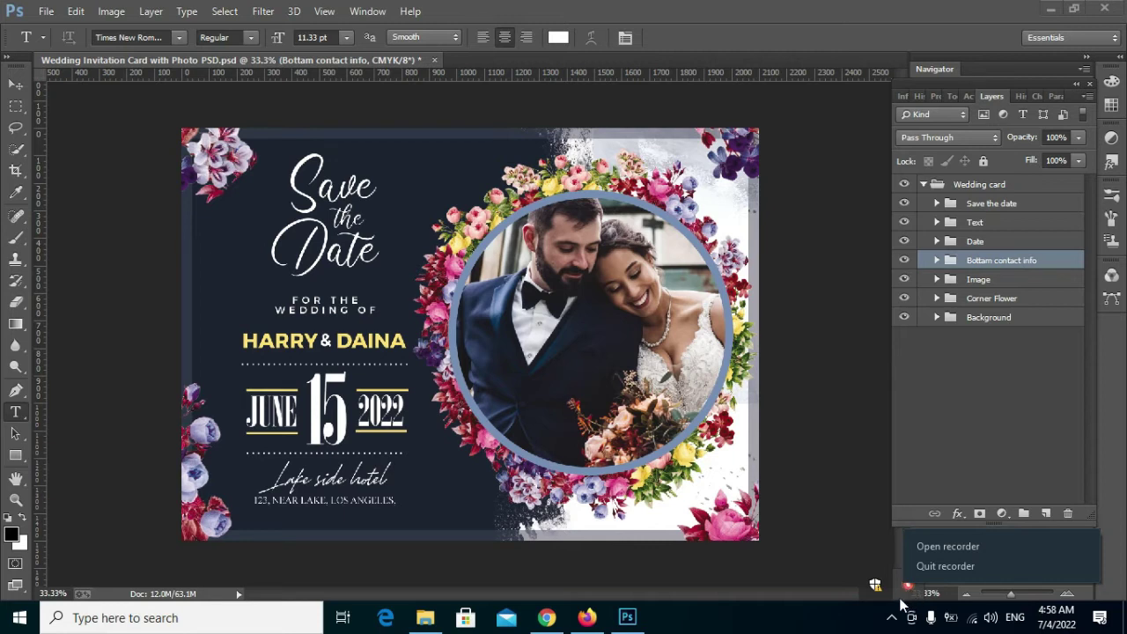
left_click(906, 587)
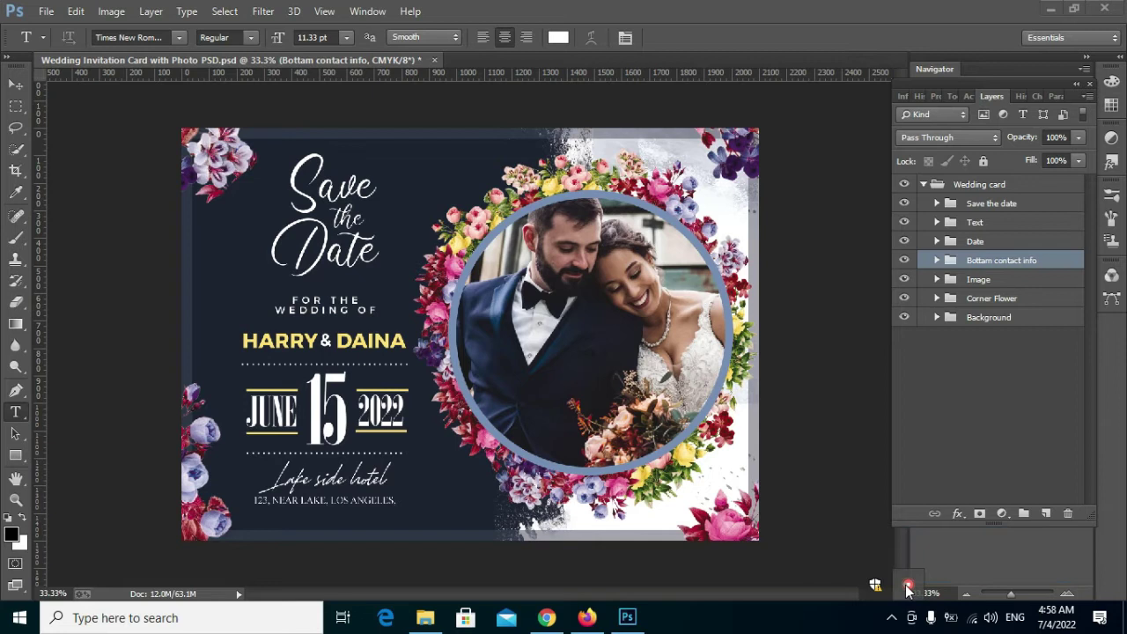
left_click(906, 587)
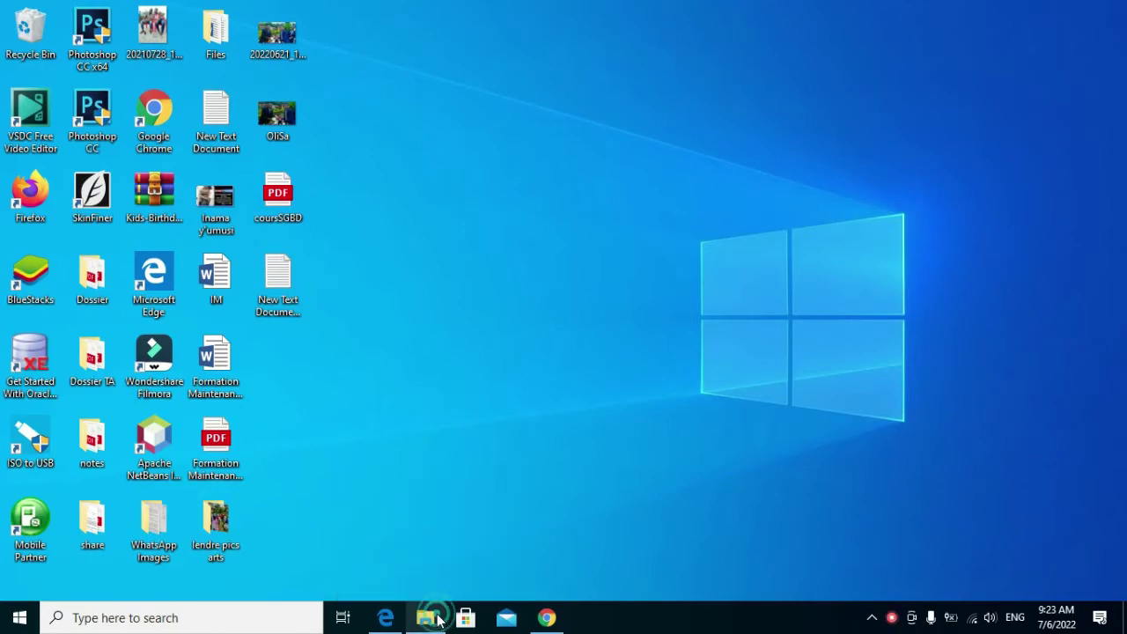
Open the Documents folder in File Explorer and refresh its view.
left_click(431, 618)
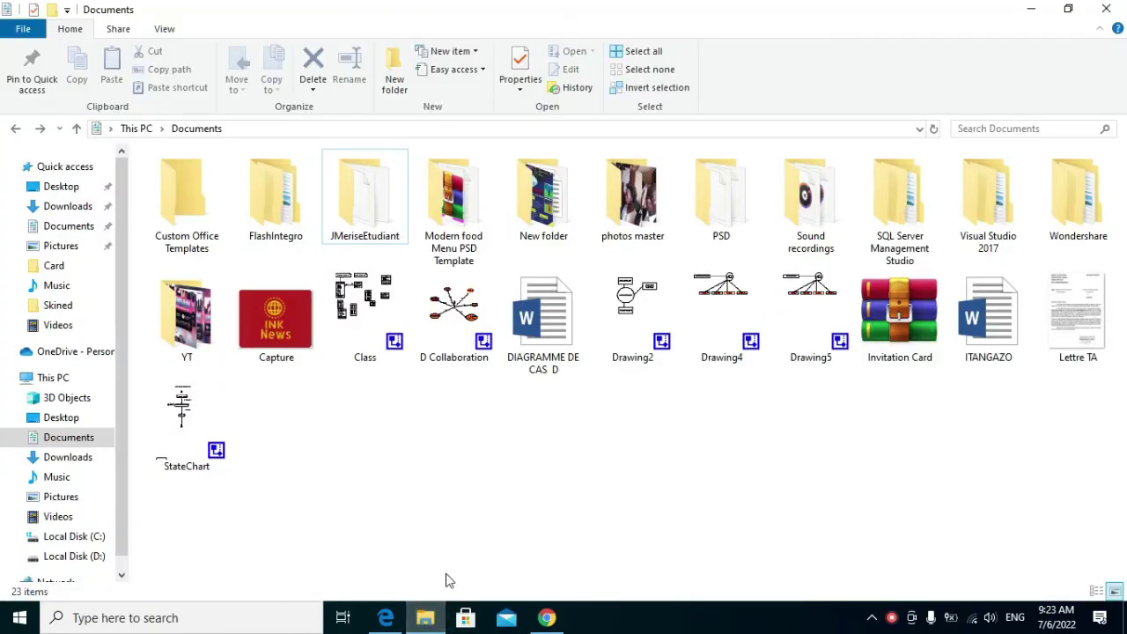
right_click(444, 445)
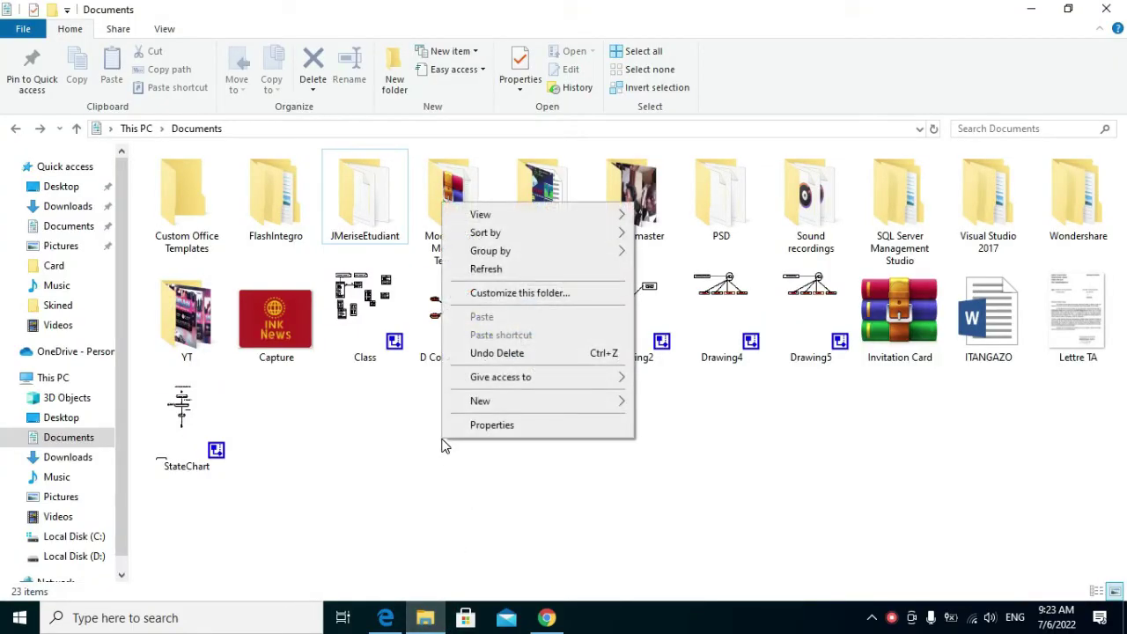
left_click(486, 269)
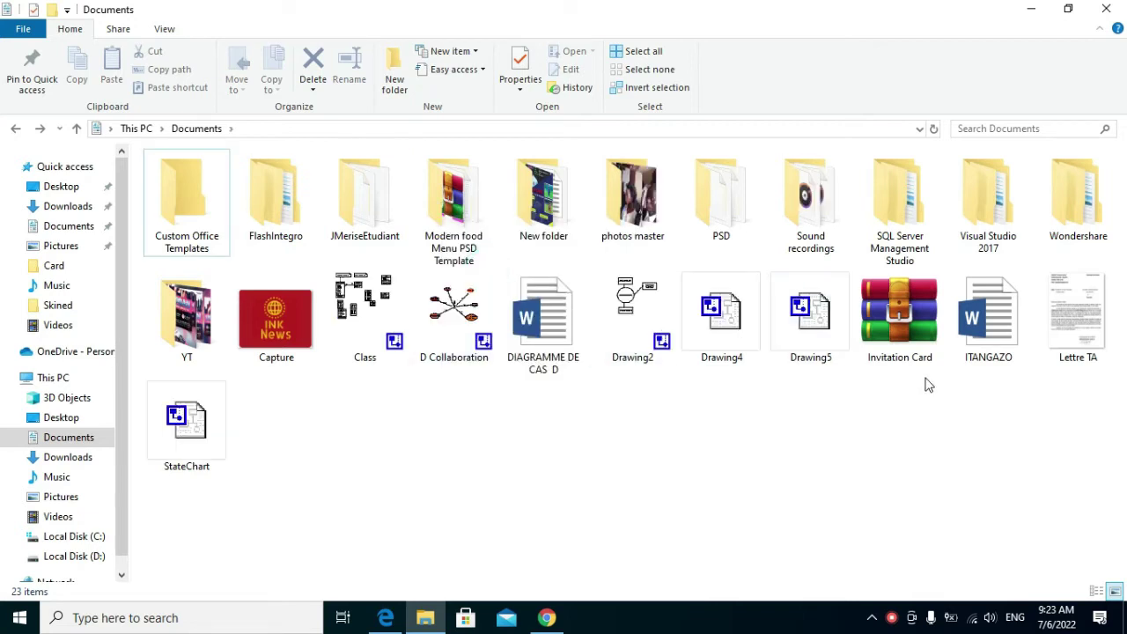
Extract the Invitation Card archive here, open its folder, and open template image 1.
left_click(911, 331)
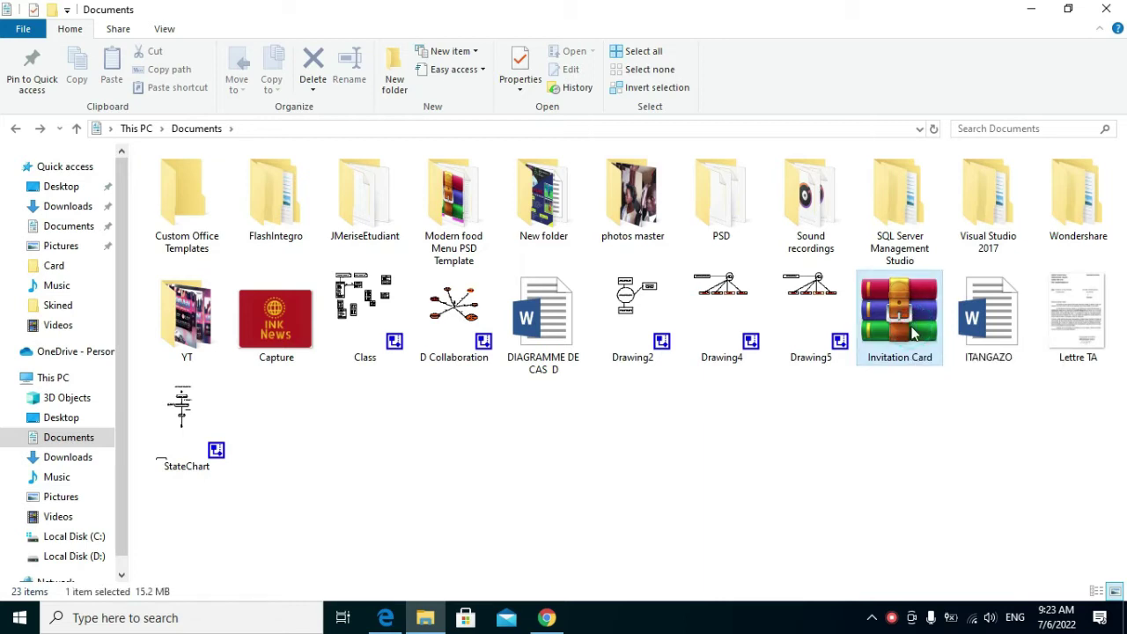
right_click(912, 331)
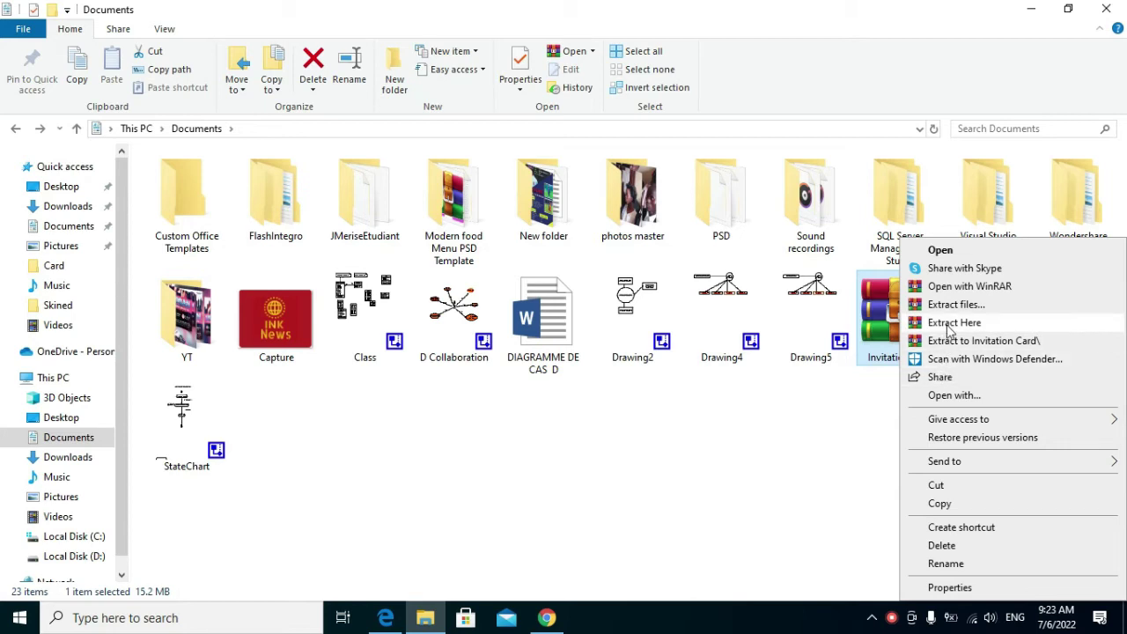
left_click(952, 324)
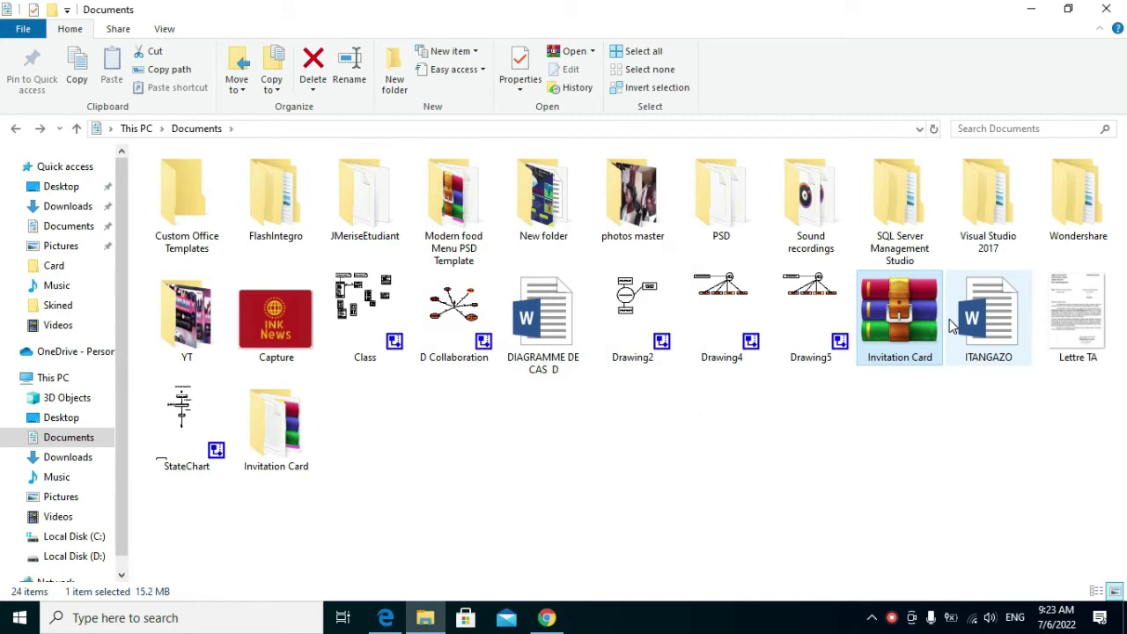
double_click(298, 446)
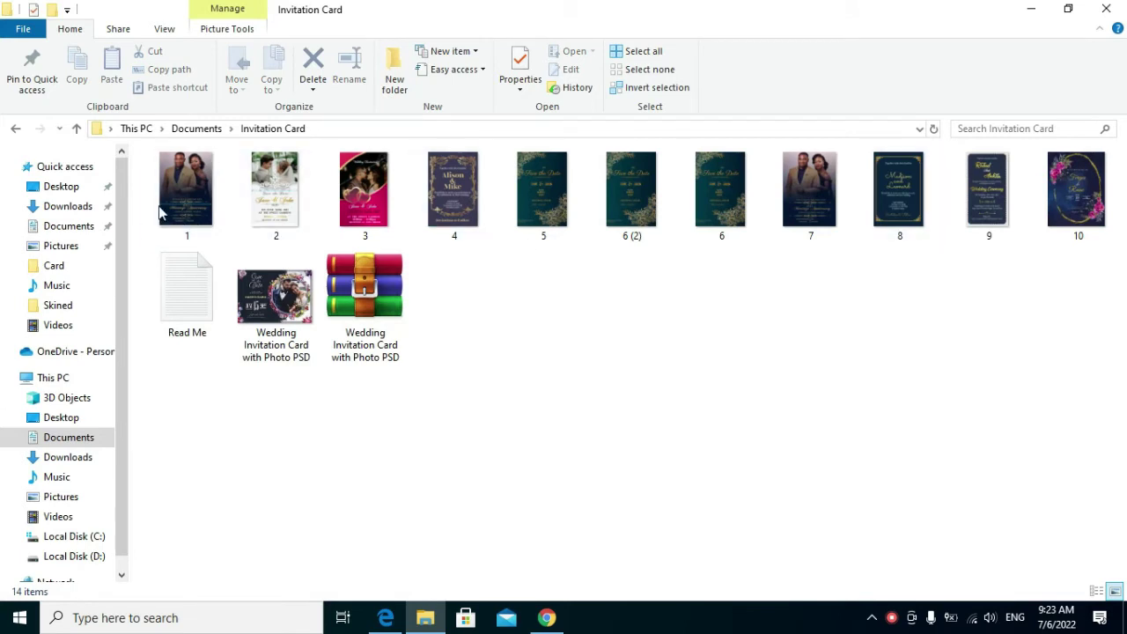
left_click(181, 179)
double_click(182, 179)
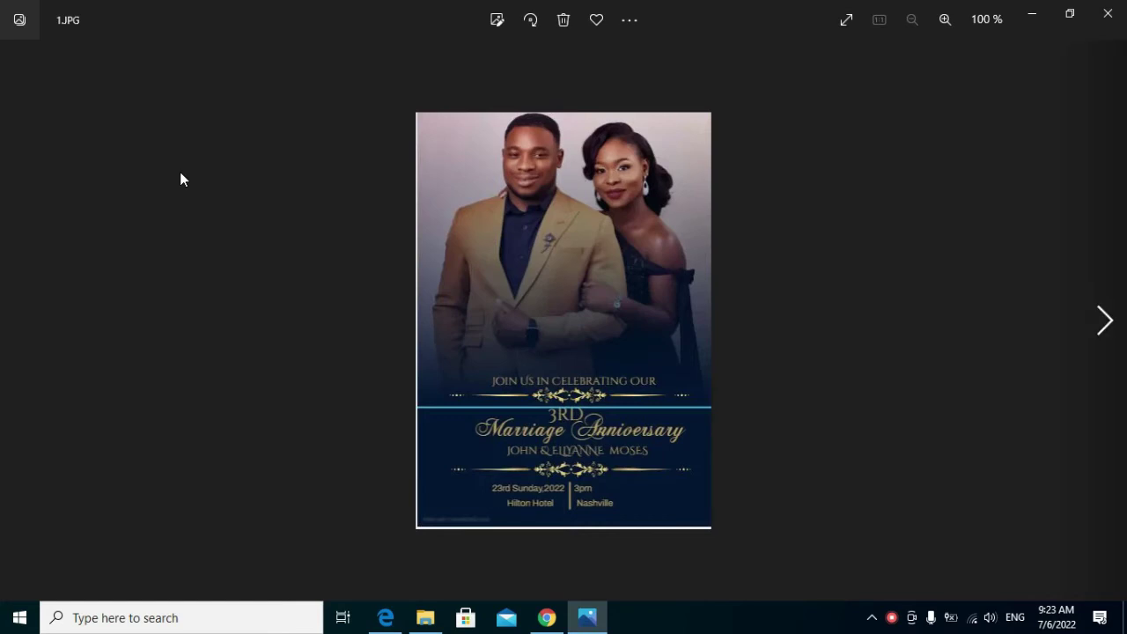
Page forward through the templates from 1.JPG to 10.jpg, then back to 6 (2).jpg.
key("Right")
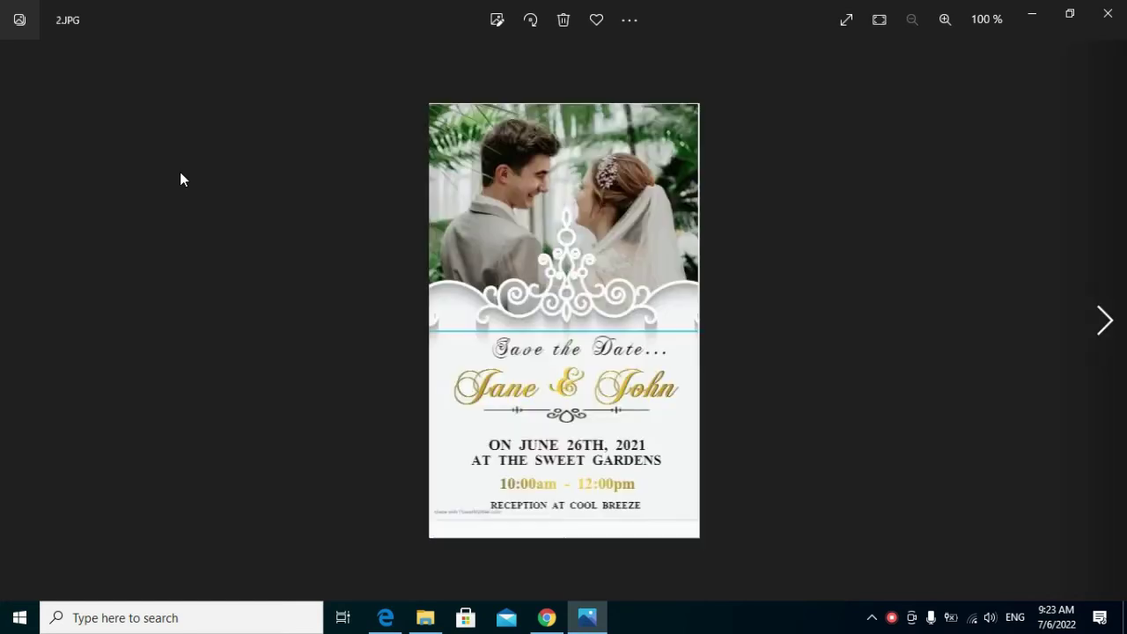
key("Right")
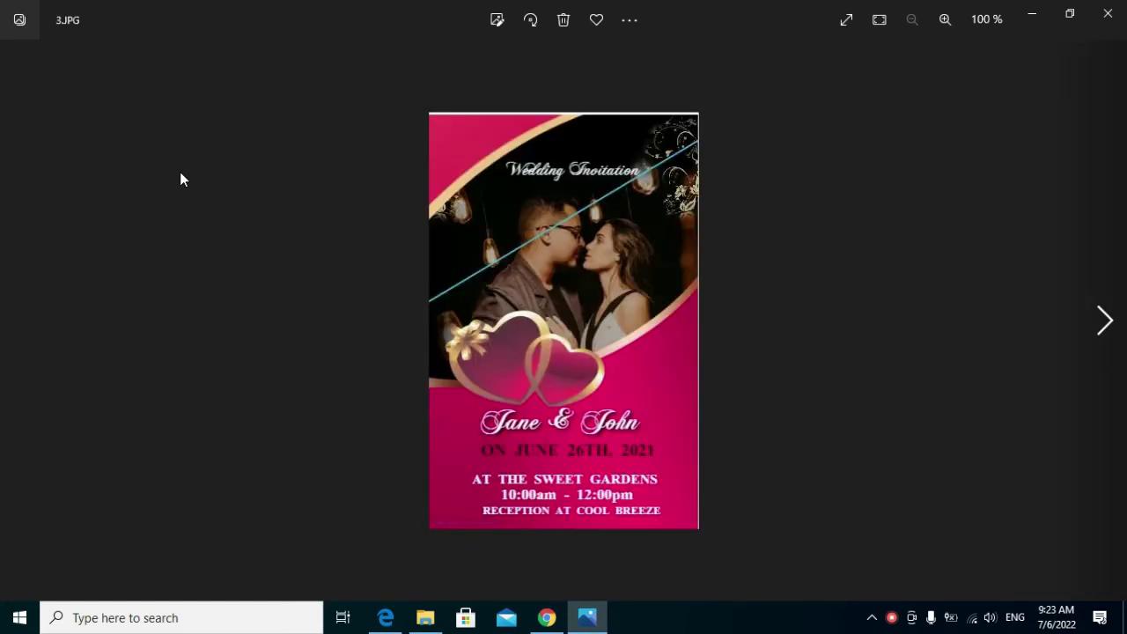
key("Right")
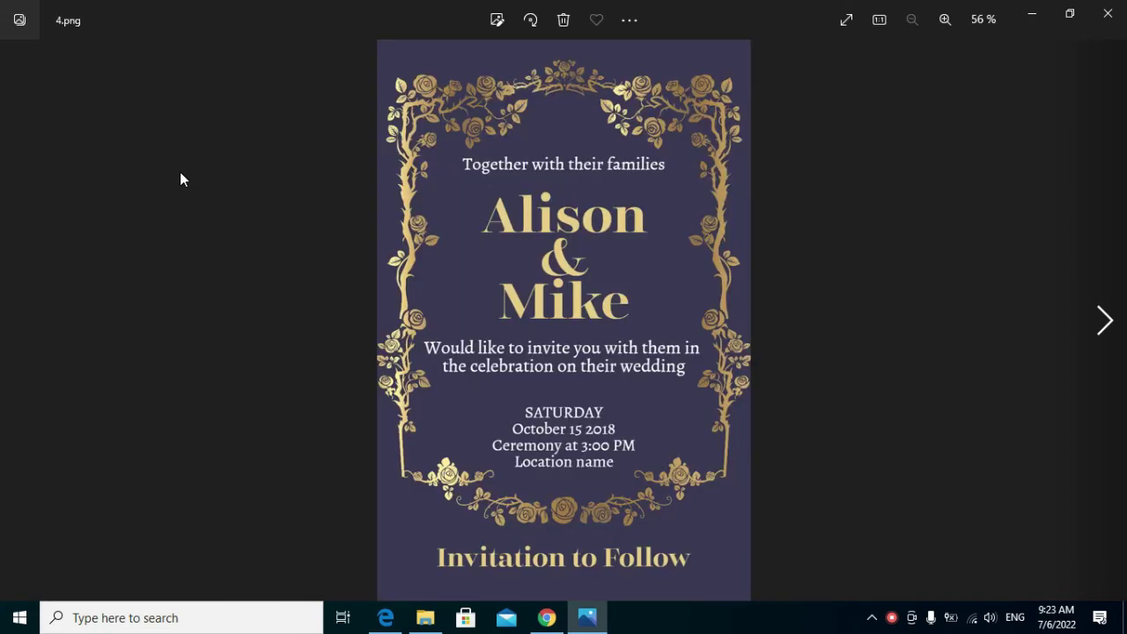
key("Right")
key("Right")
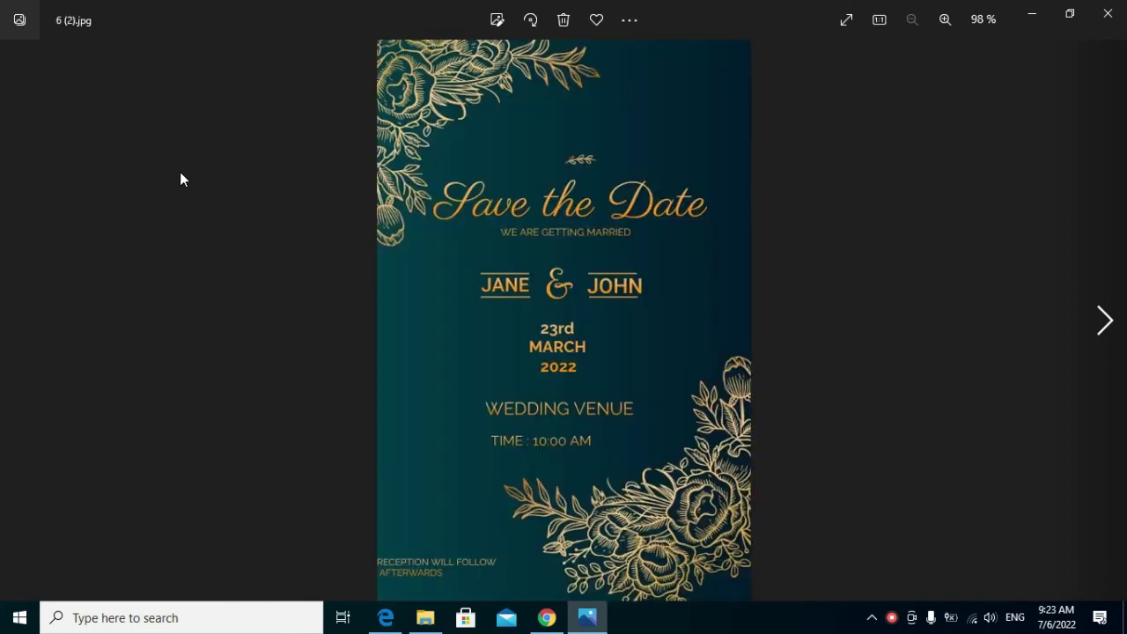
key("Right")
key("Right")
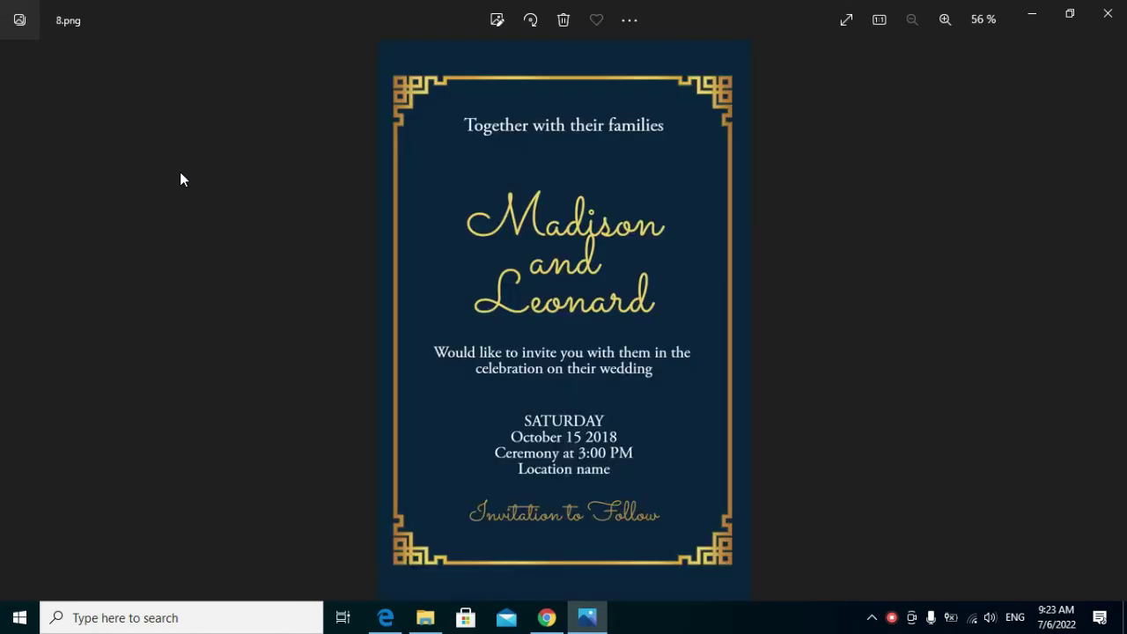
key("Right")
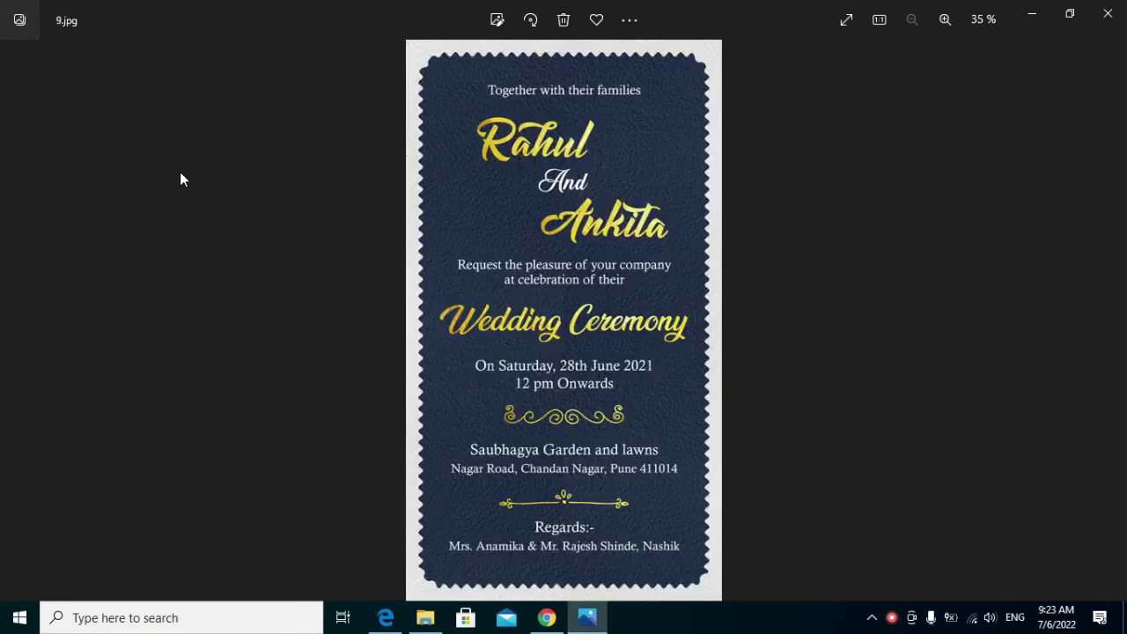
key("Right")
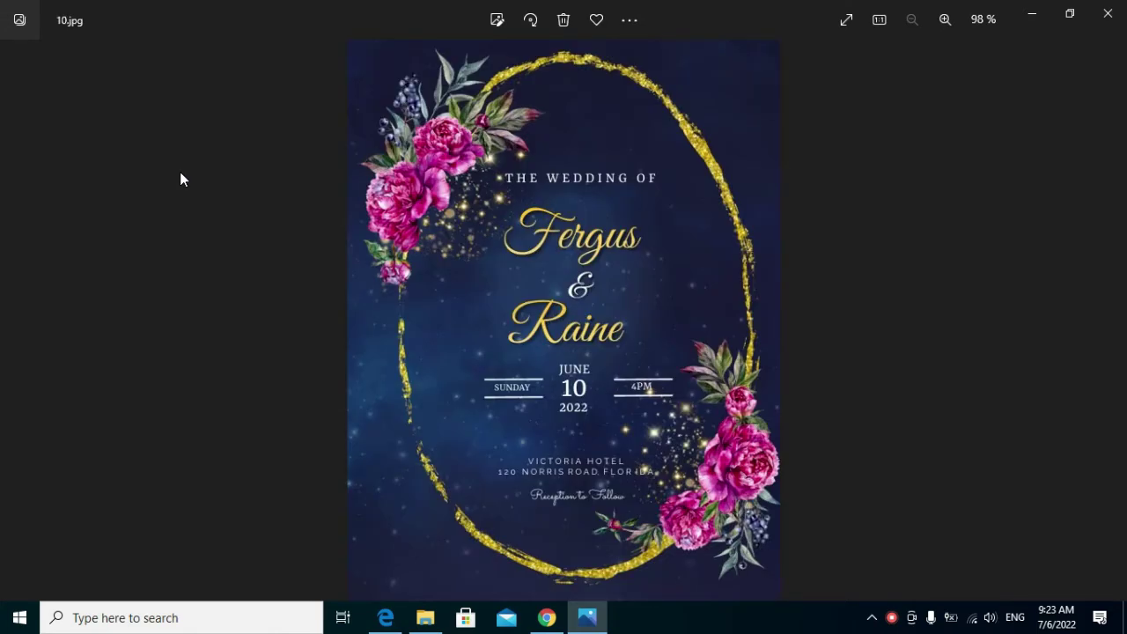
key("Right")
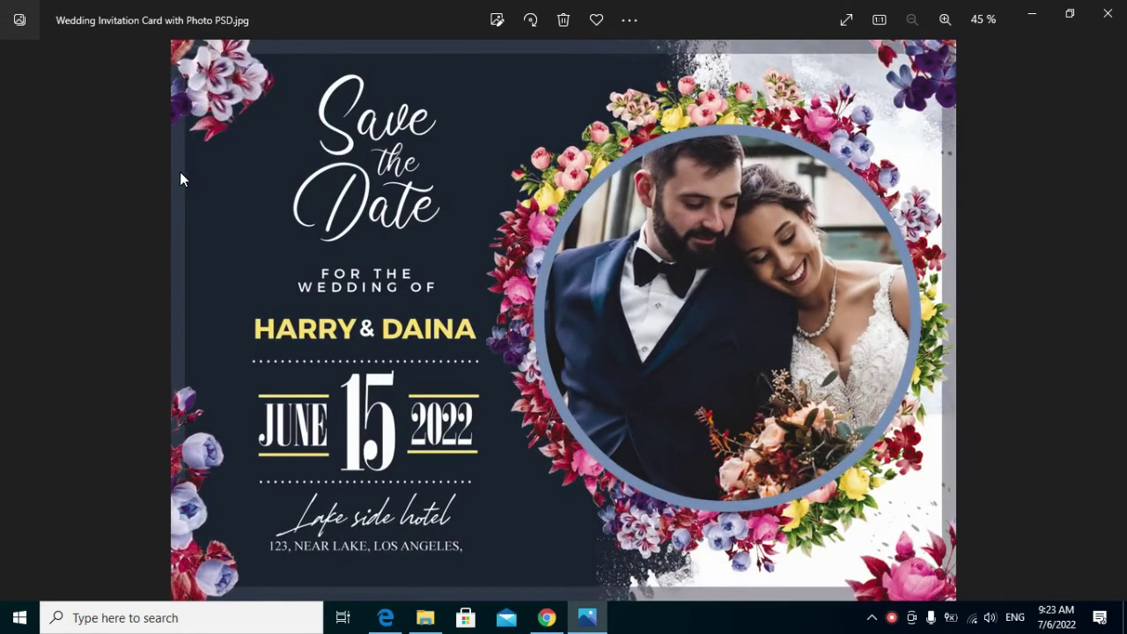
key("Left")
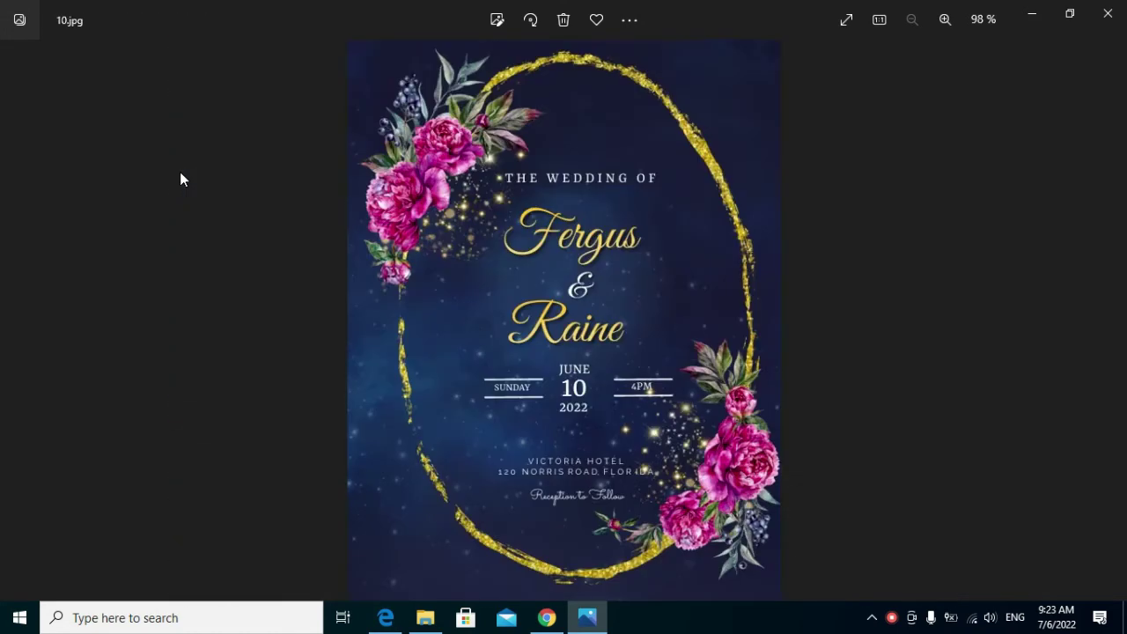
key("Left")
key("Left")
key("Left")
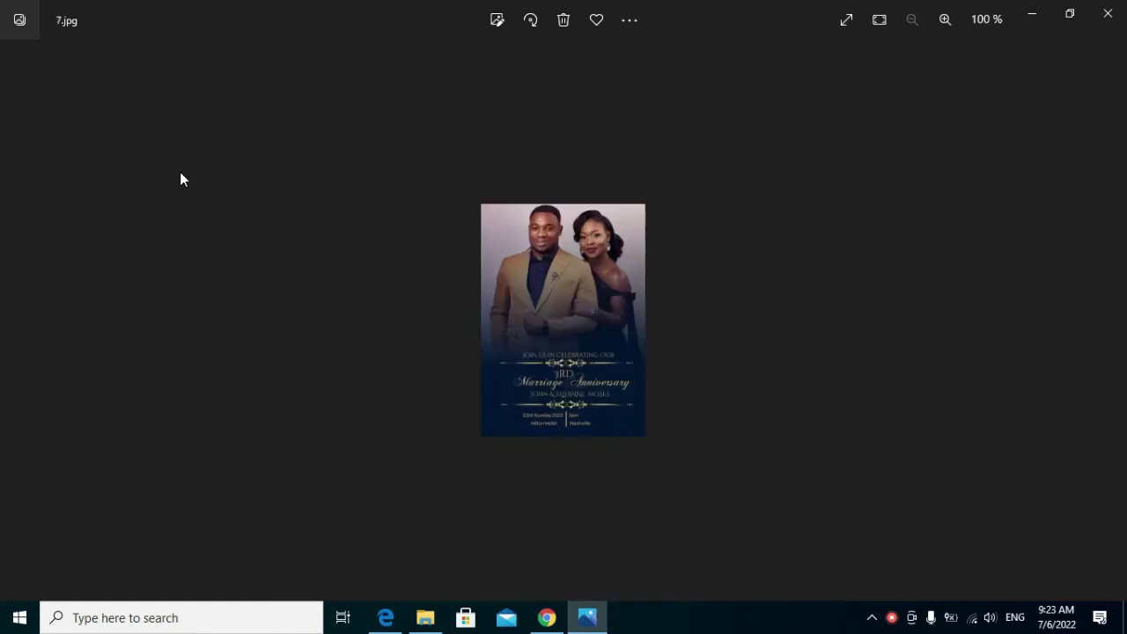
key("Left")
key("Left")
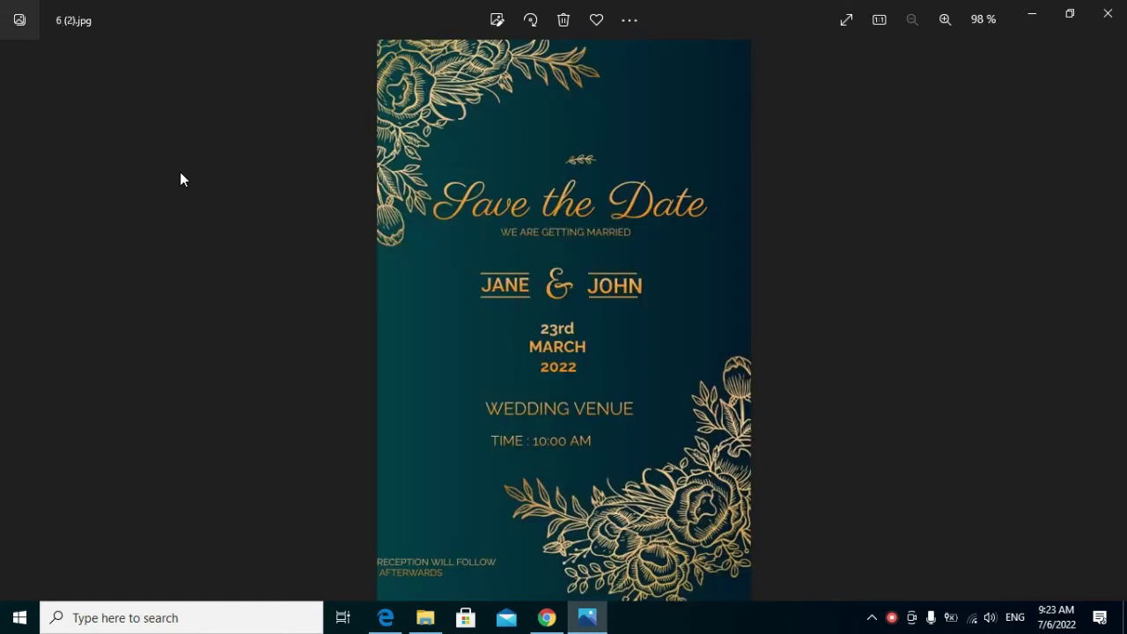
key("Left")
key("Left")
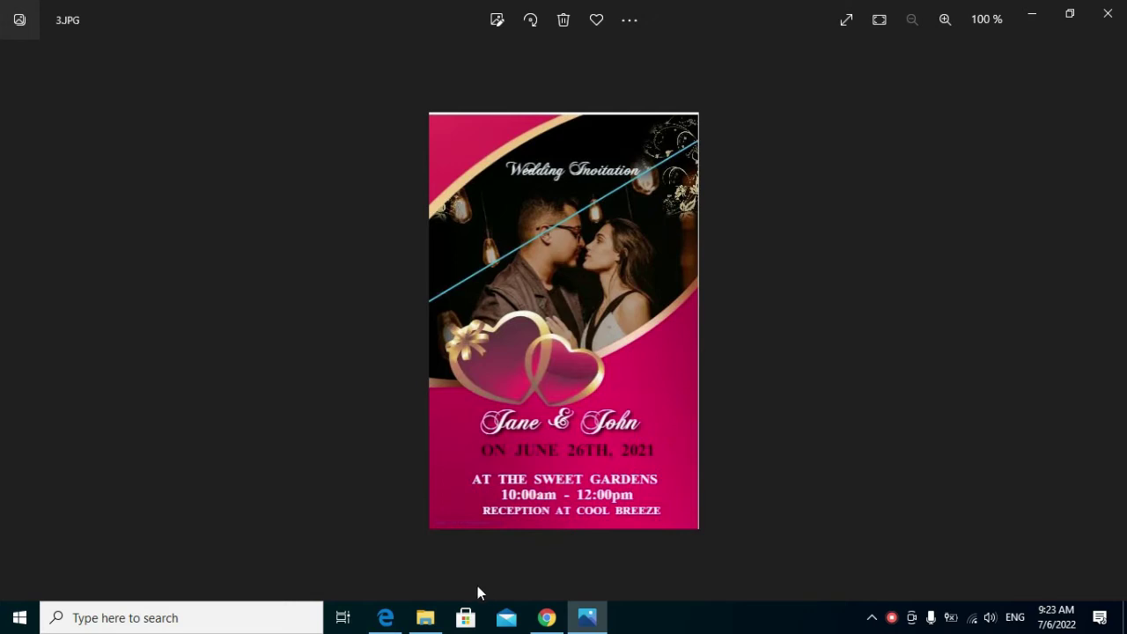
Close the preview and try extracting the PSD archive, dismissing its password prompt.
left_click(1111, 11)
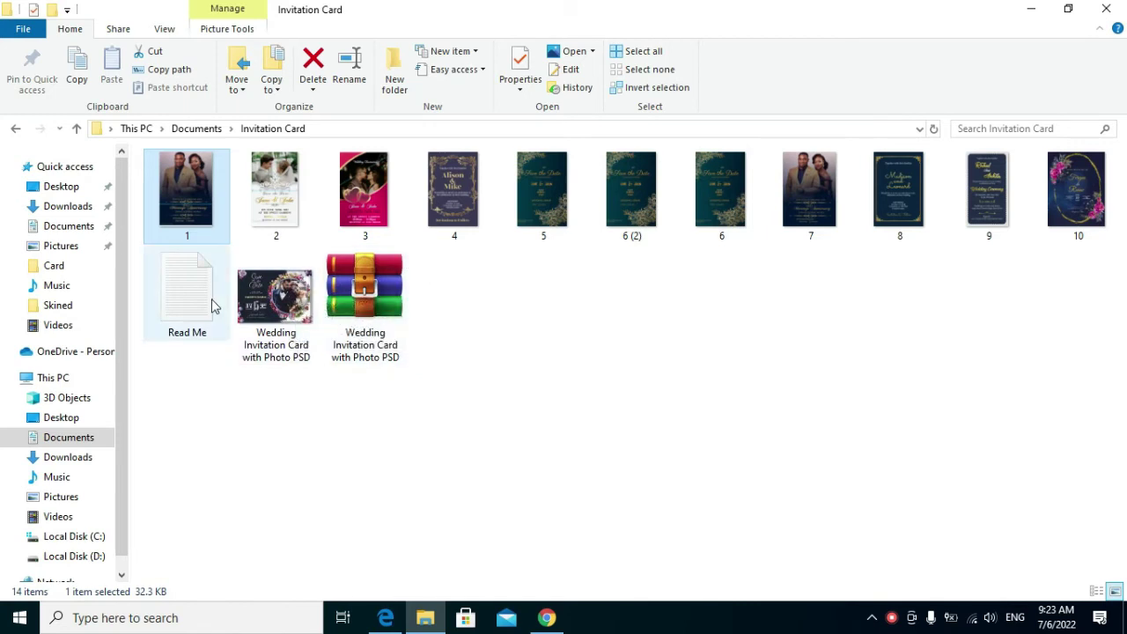
left_click(365, 300)
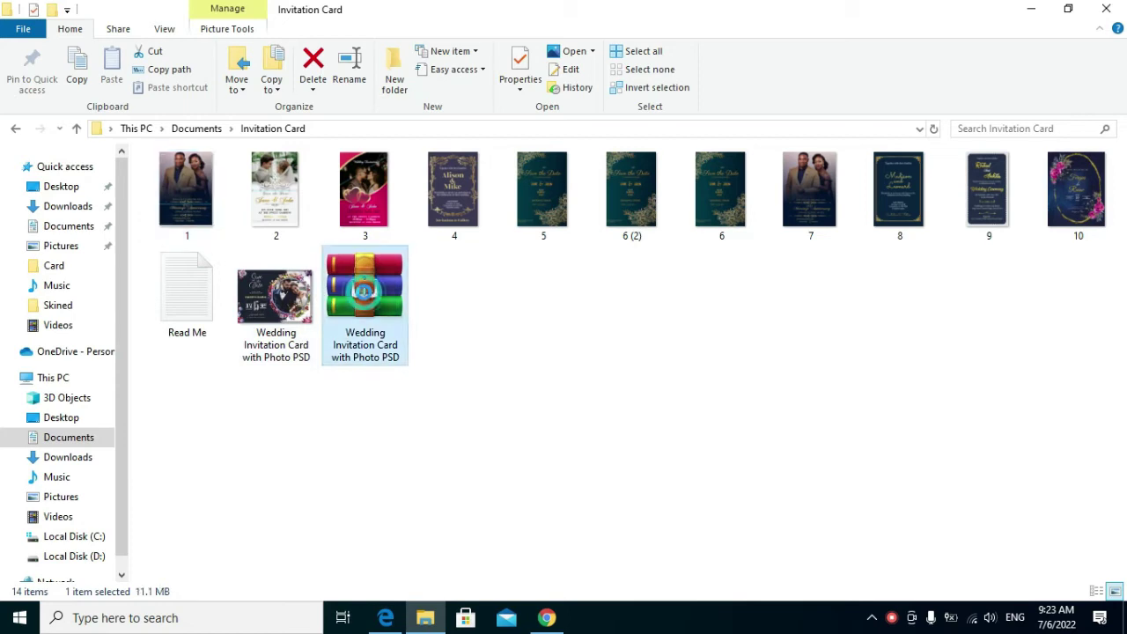
right_click(365, 299)
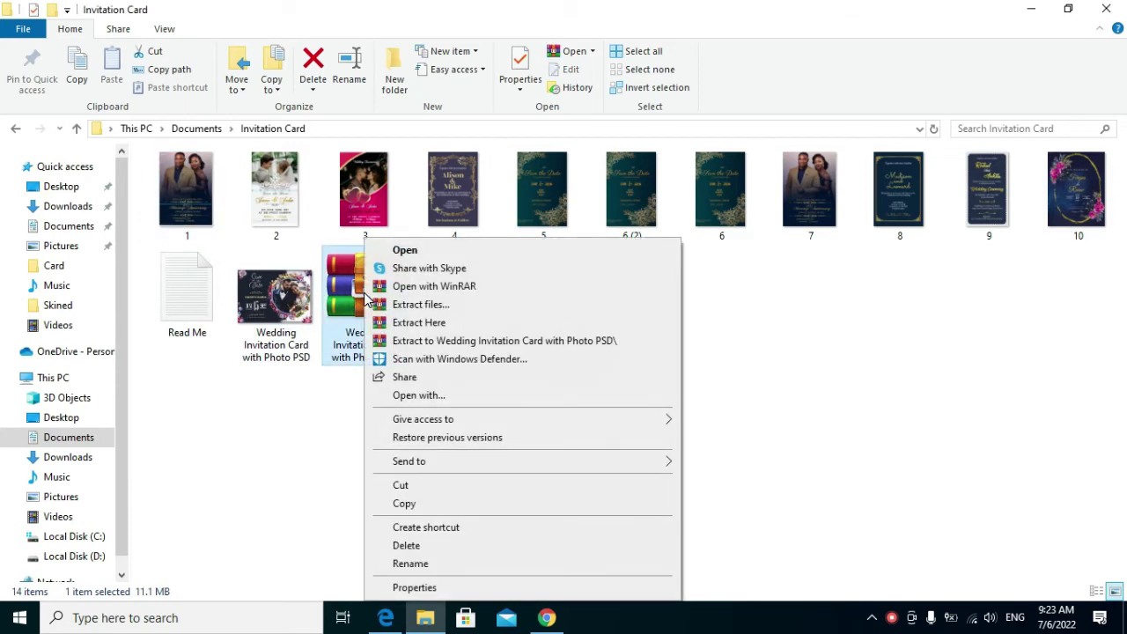
left_click(426, 326)
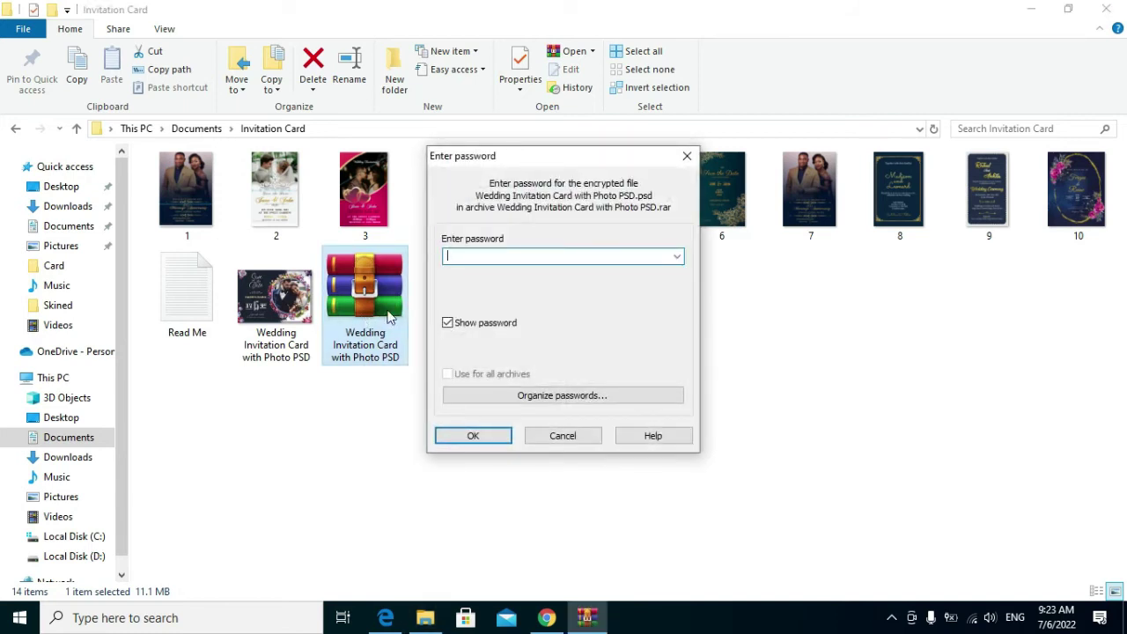
left_click(687, 160)
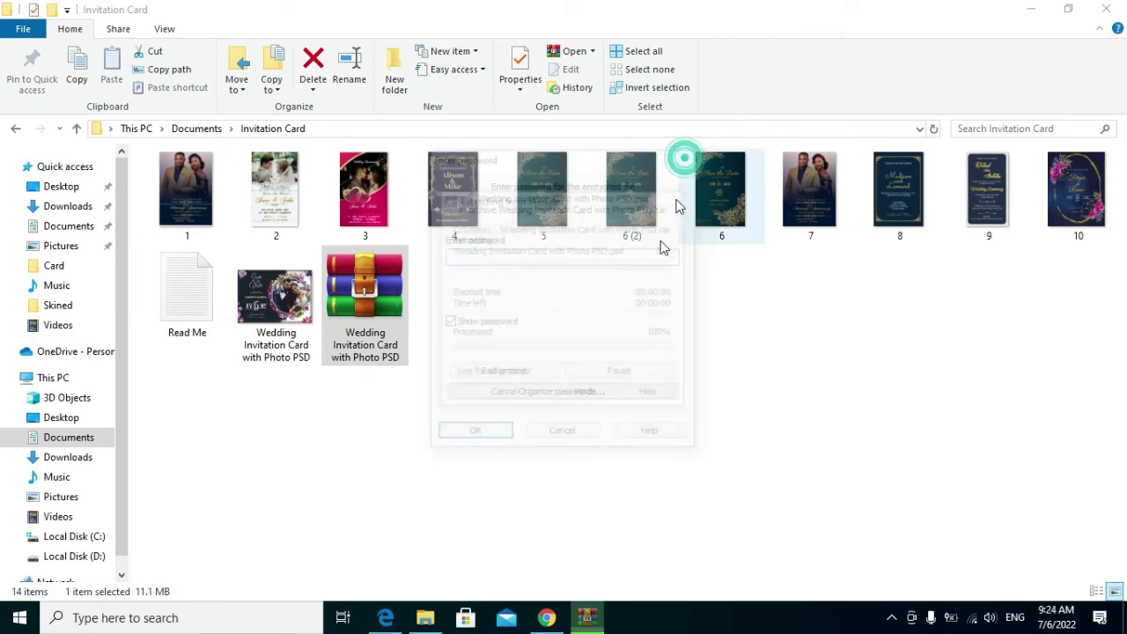
right_click(579, 333)
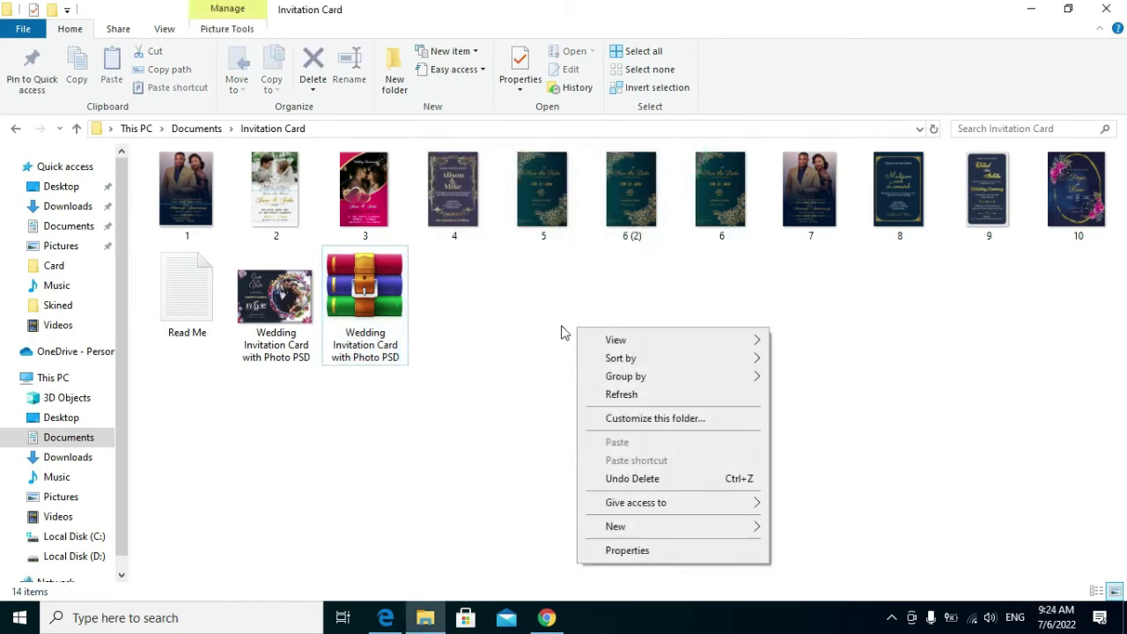
Open the Read Me note, copy the archive password, and close Notepad.
double_click(191, 310)
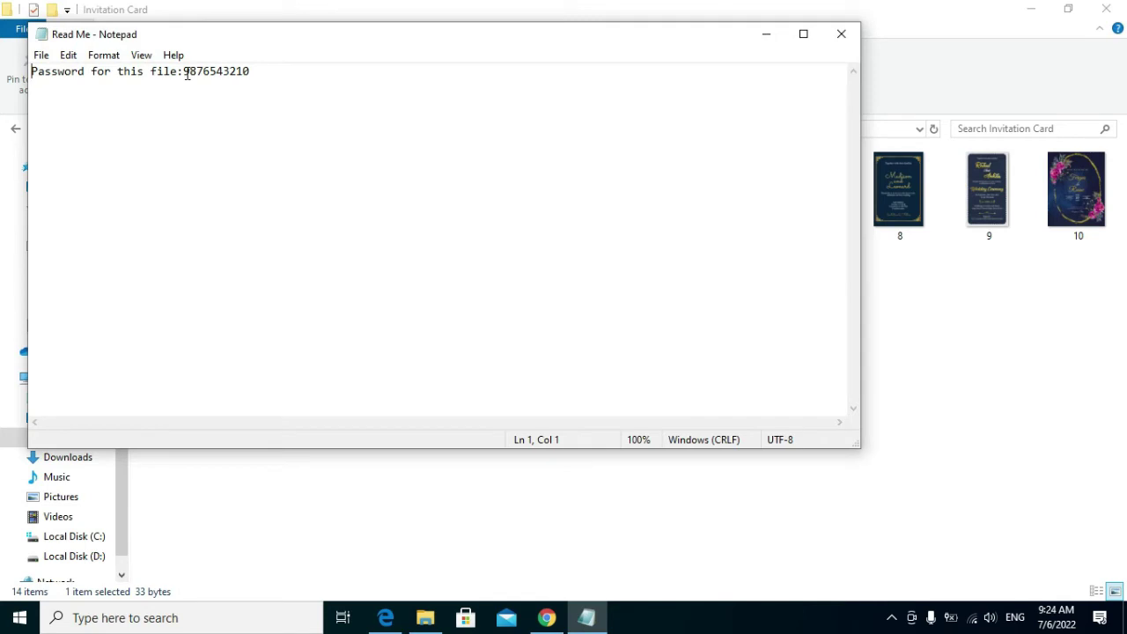
left_click_drag(184, 71, 255, 70)
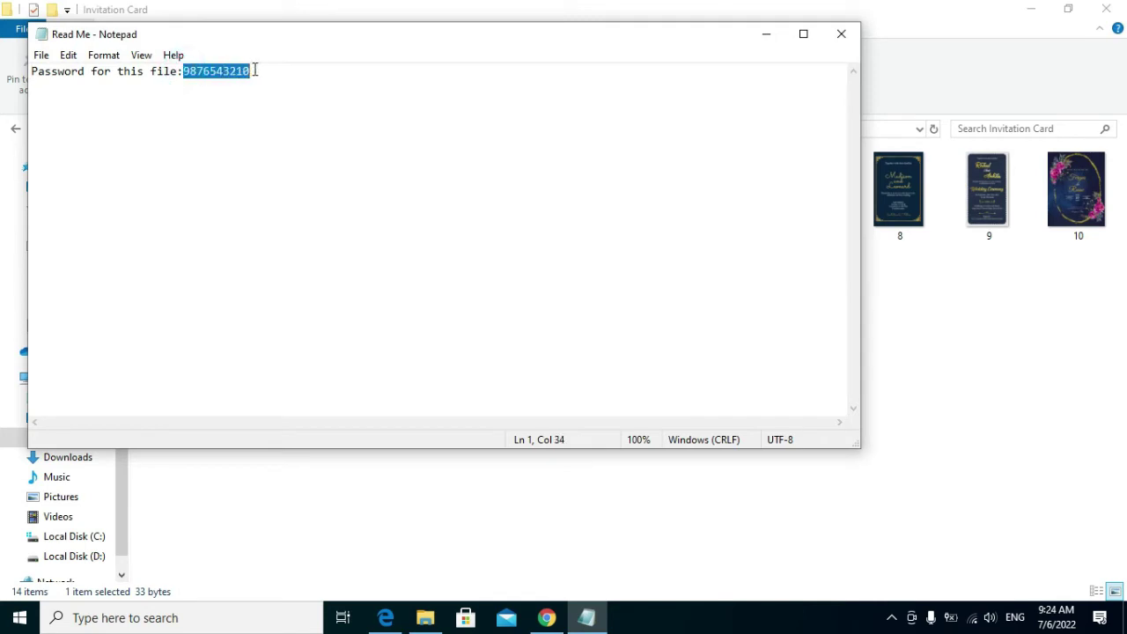
key("ctrl+c")
right_click(236, 72)
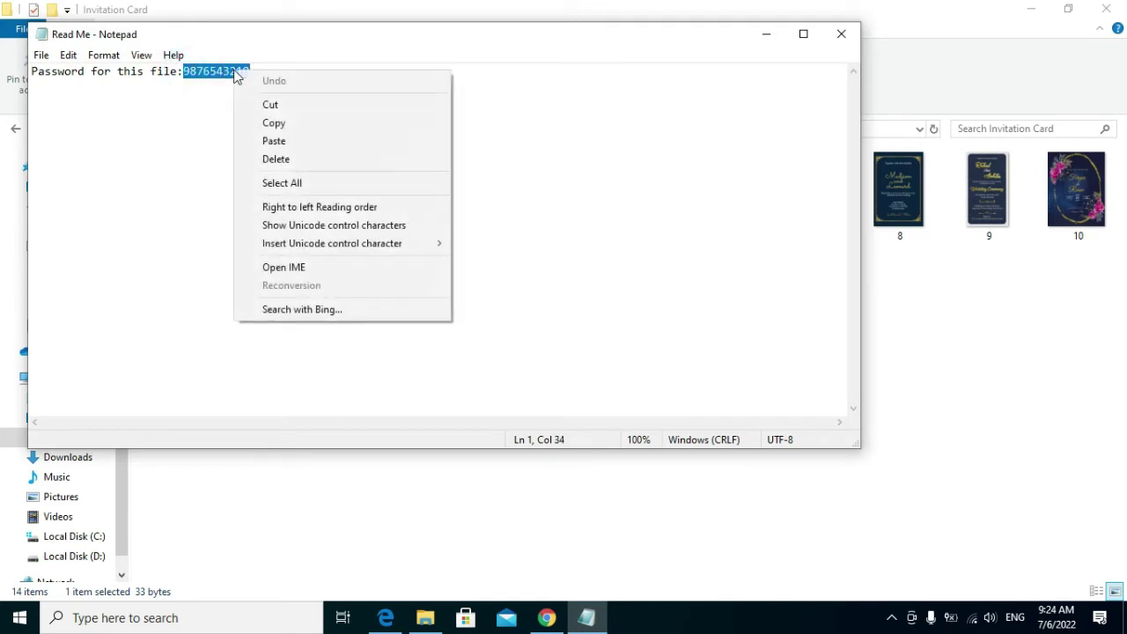
left_click(280, 124)
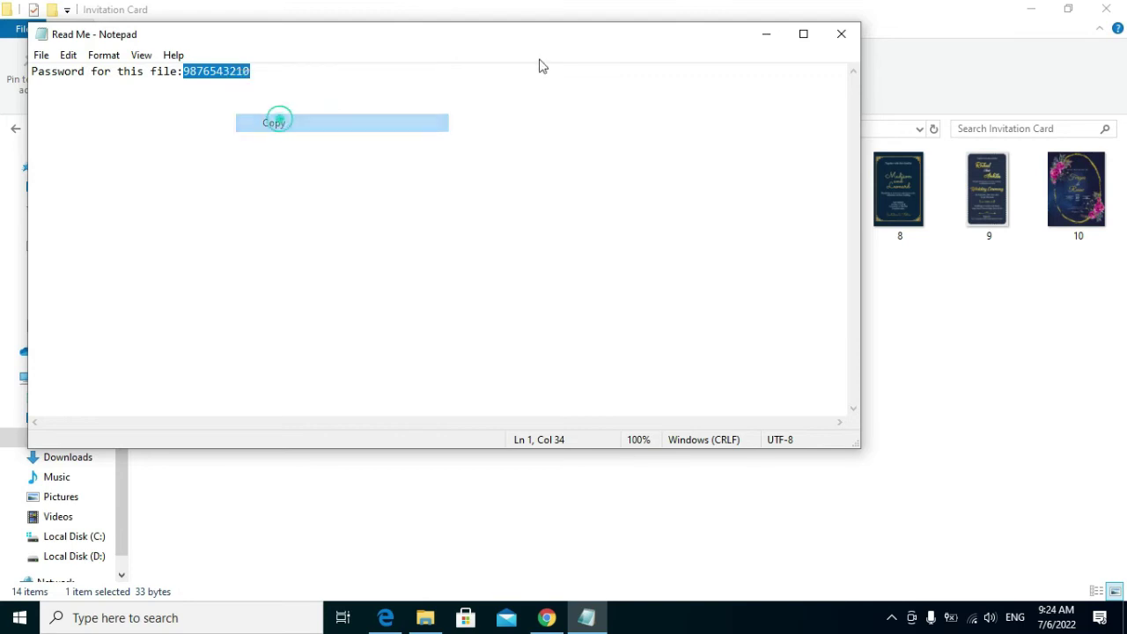
left_click(852, 31)
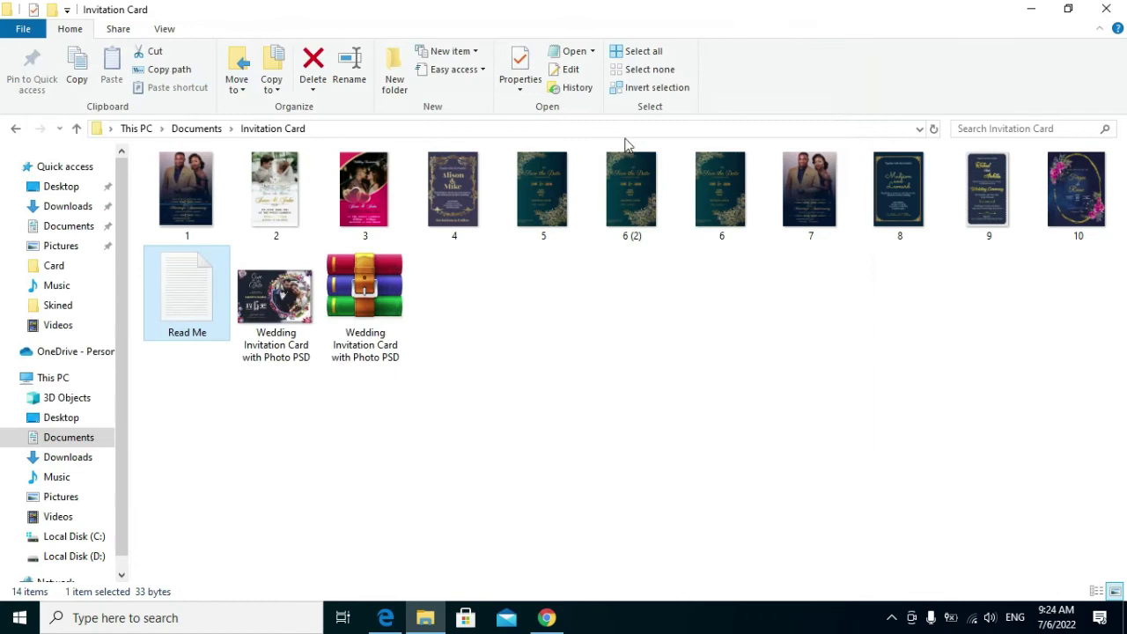
Extract the Wedding Invitation Card with Photo PSD archive here, entering the archive password.
left_click(380, 281)
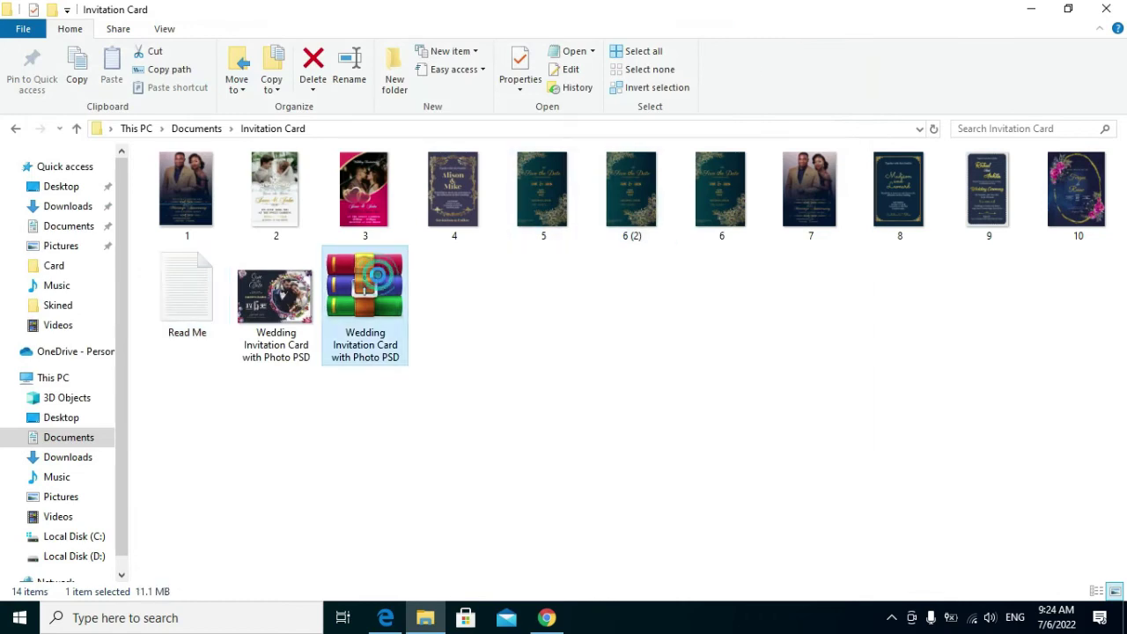
right_click(379, 281)
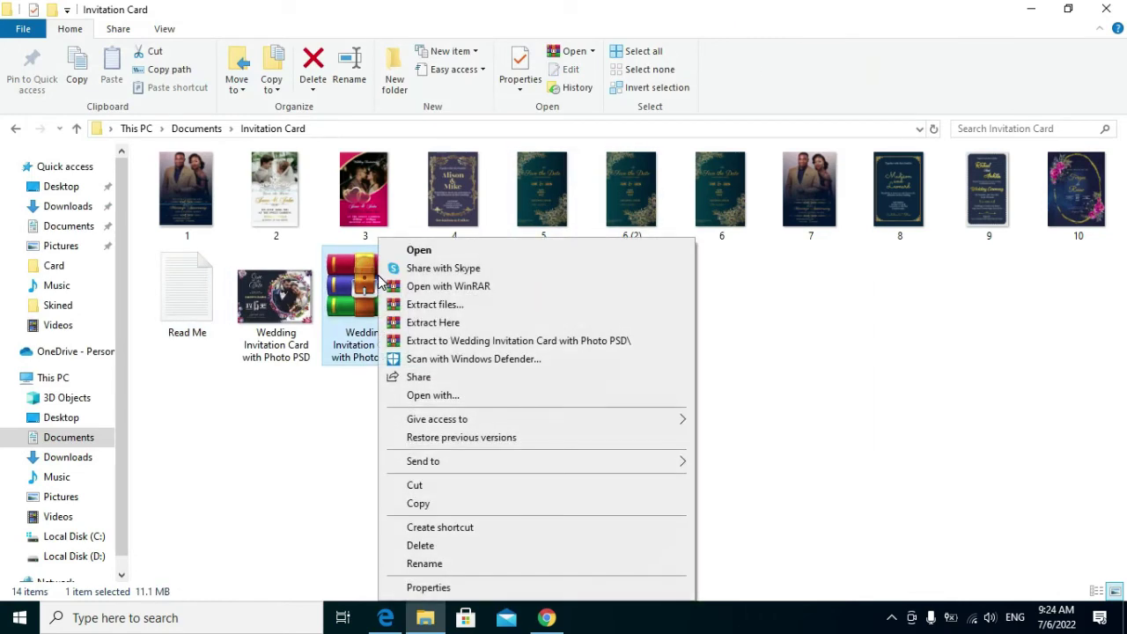
left_click(440, 322)
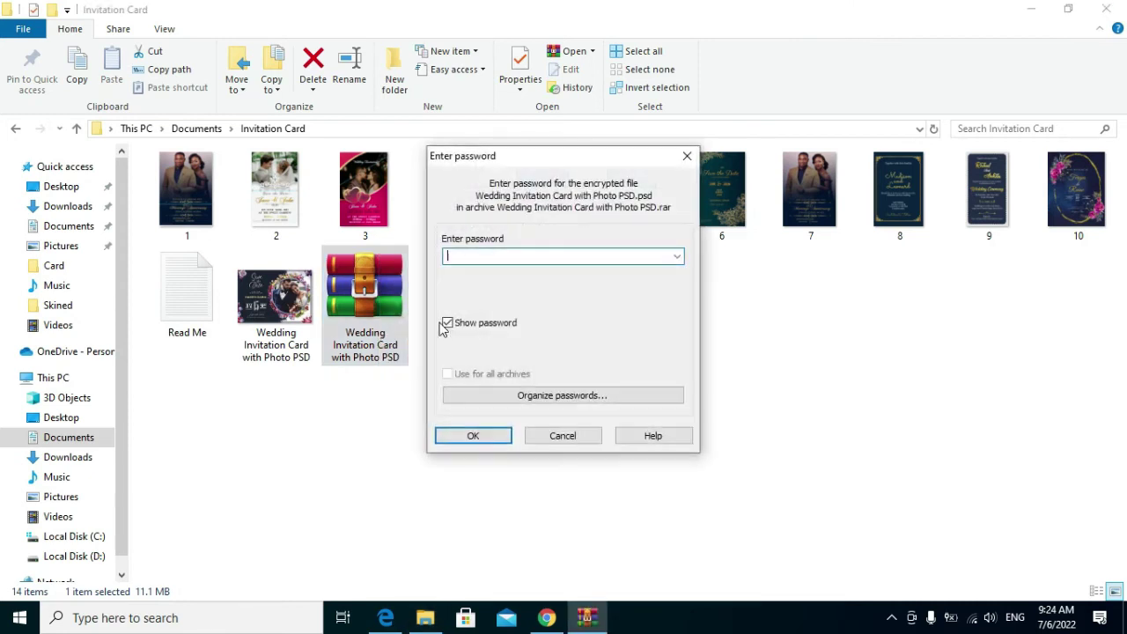
left_click(456, 257)
type("9876543210")
left_click(469, 437)
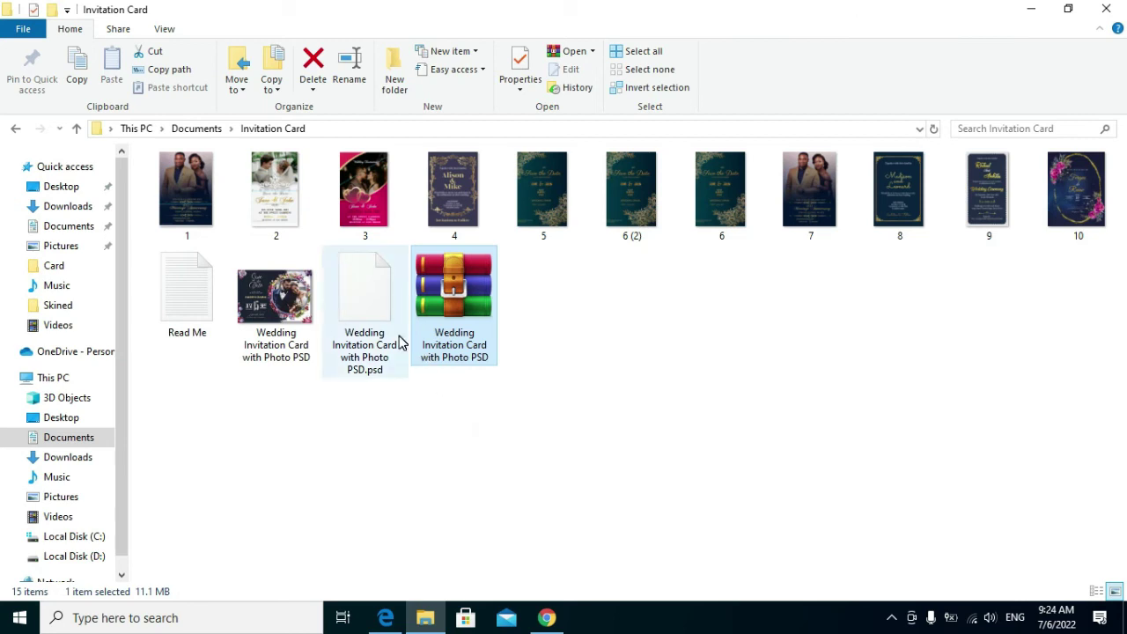
mouse_move(365, 317)
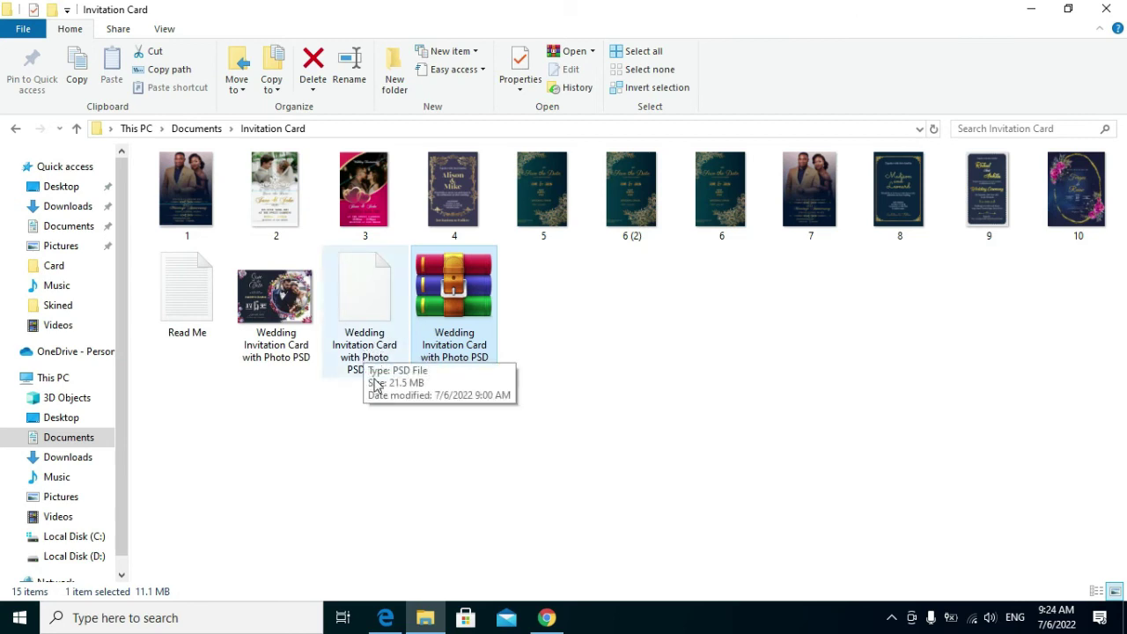
Clear the file selection and switch to the other File Explorer window.
left_click(402, 393)
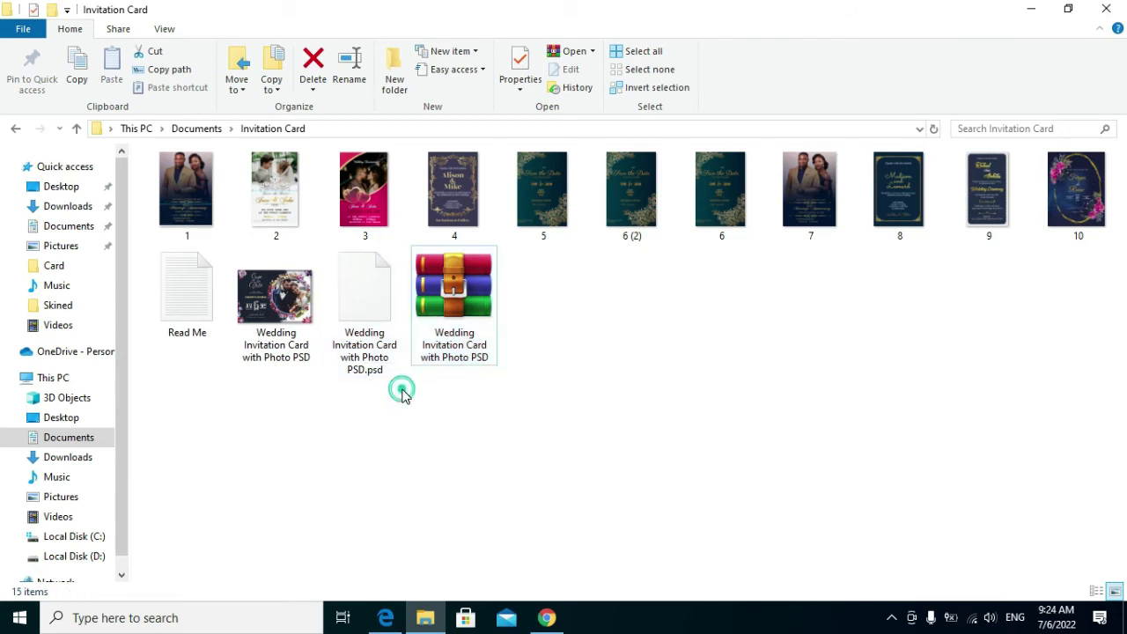
left_click(556, 339)
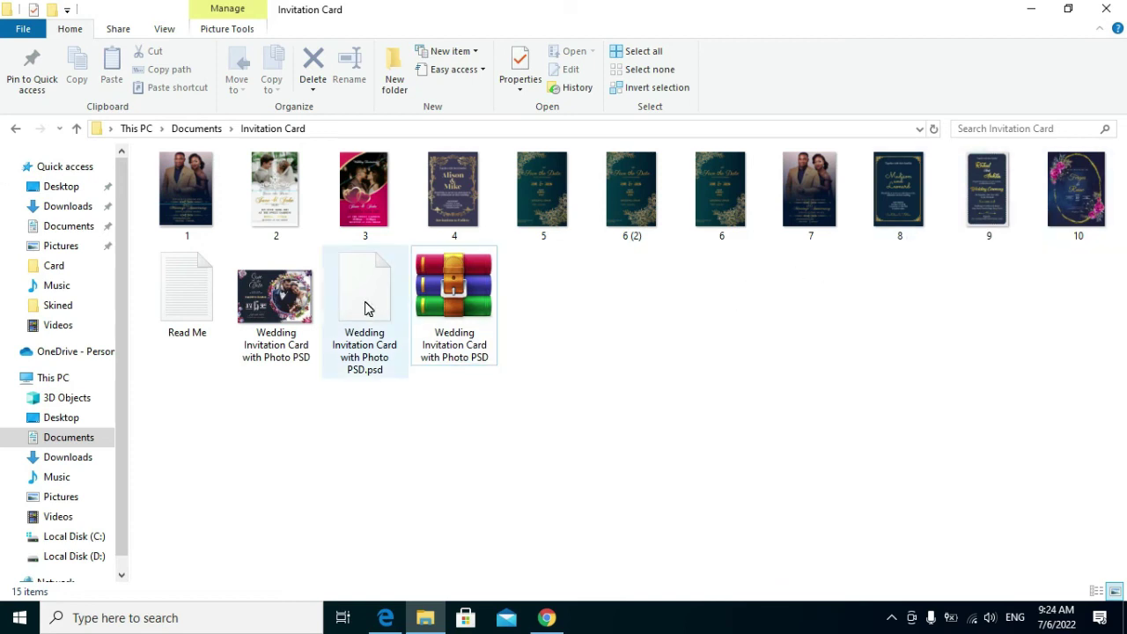
mouse_move(365, 308)
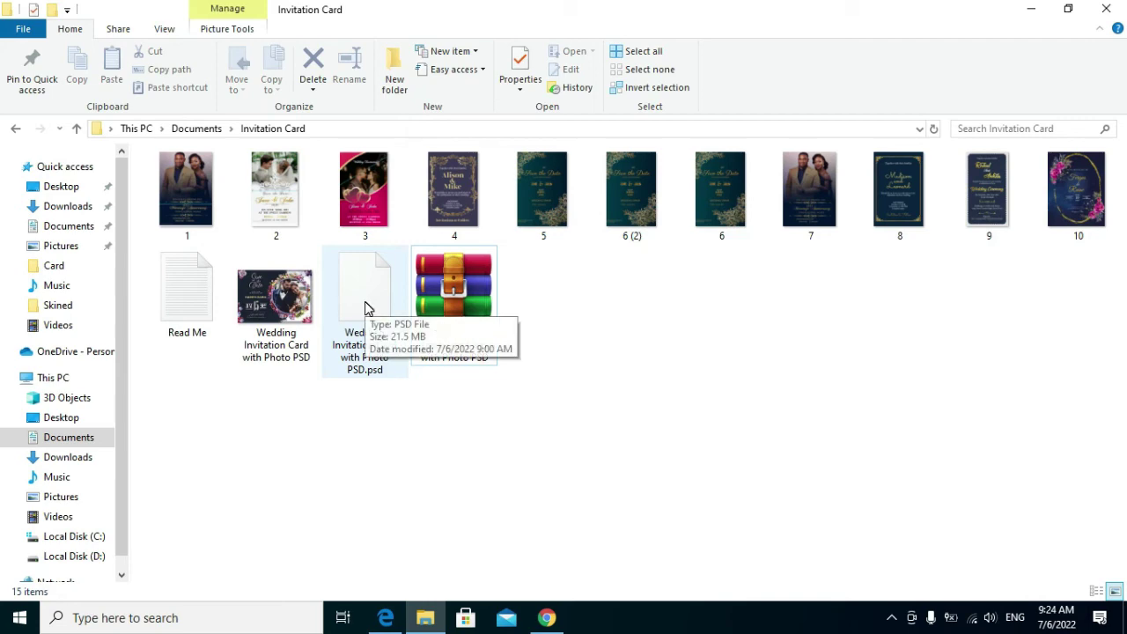
left_click(427, 617)
Bring up the Documents window and refresh its contents.
left_click(438, 618)
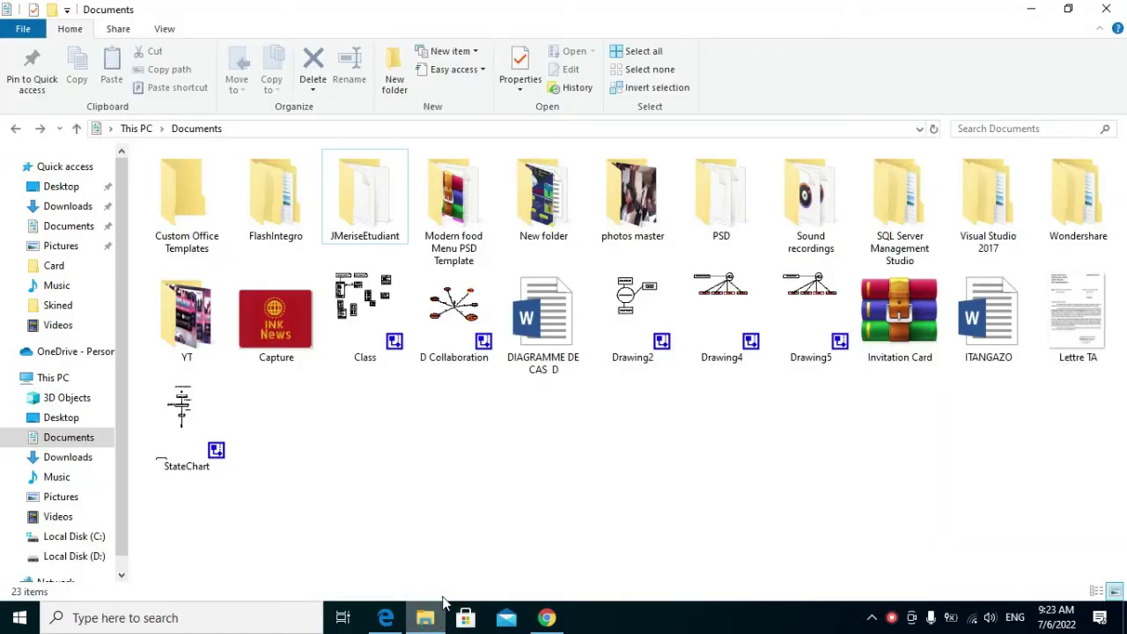
right_click(443, 443)
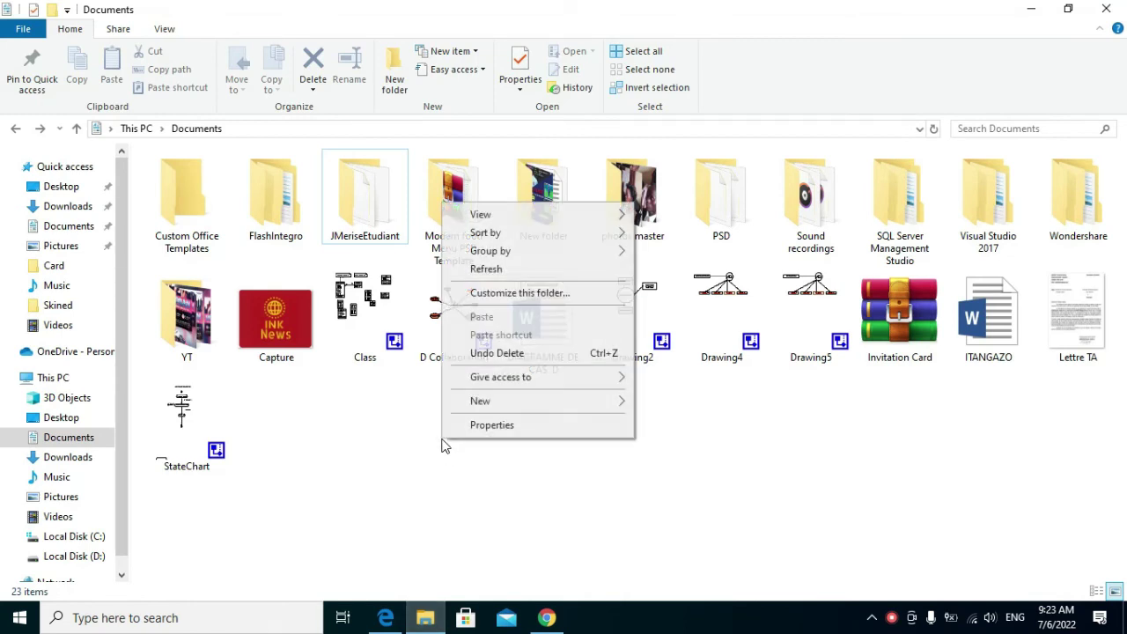
left_click(486, 271)
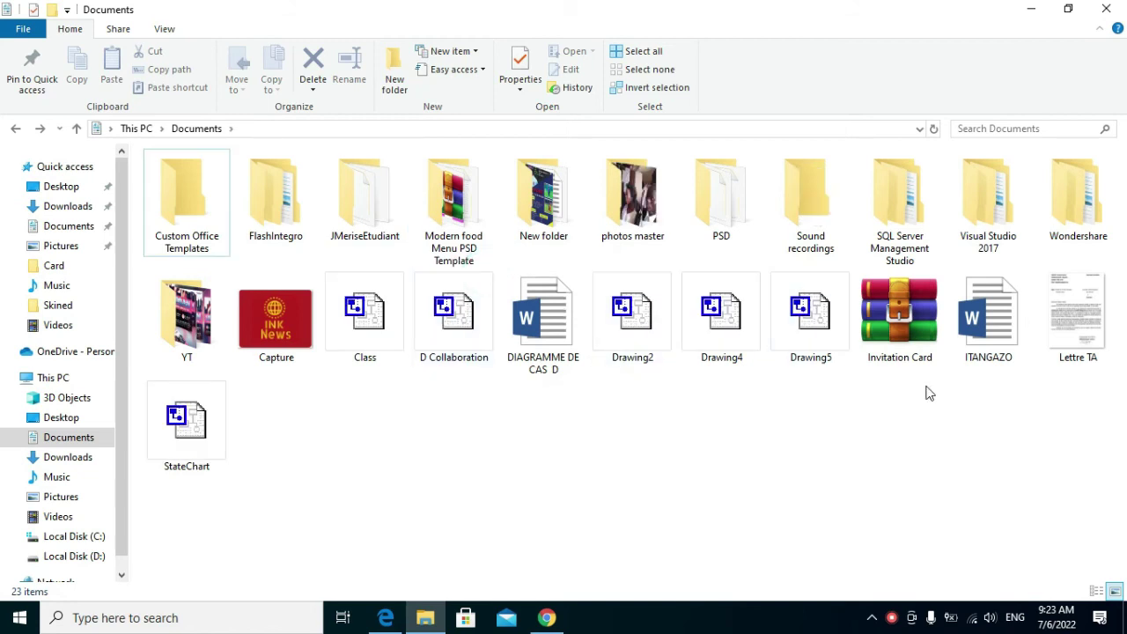
Extract Invitation Card.rar into an Invitation Card folder and open that folder.
left_click(911, 330)
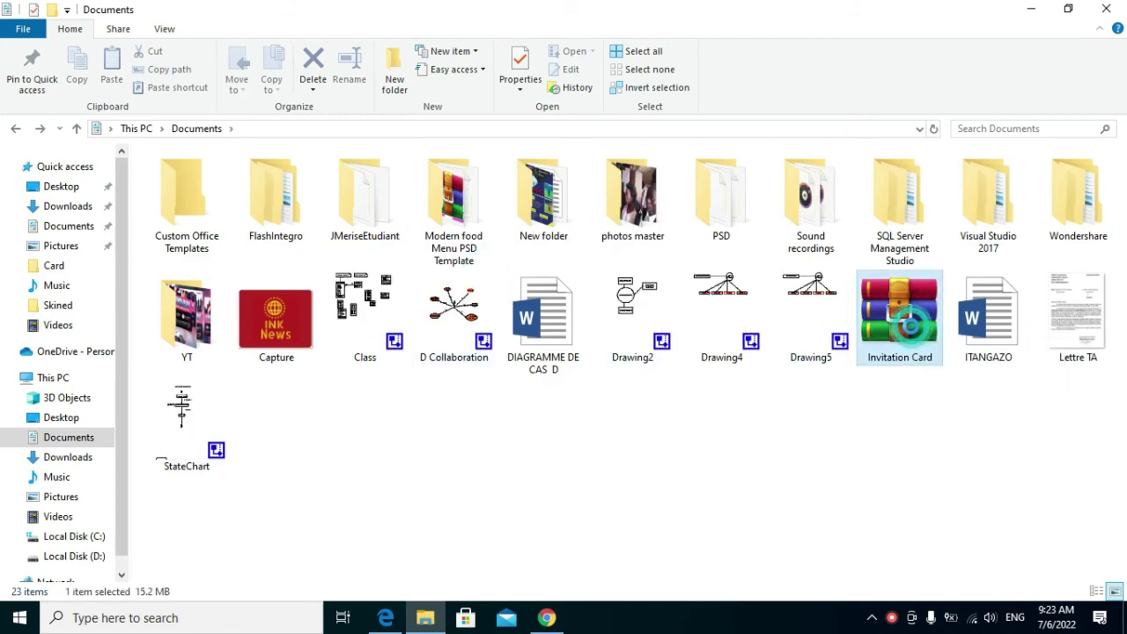
right_click(911, 330)
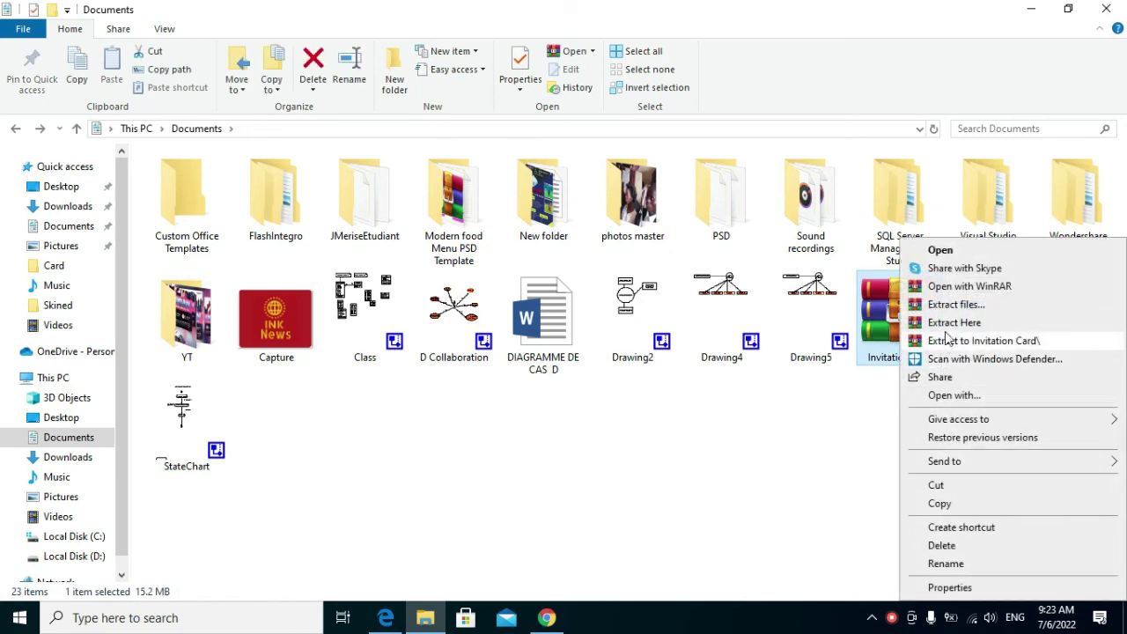
left_click(951, 323)
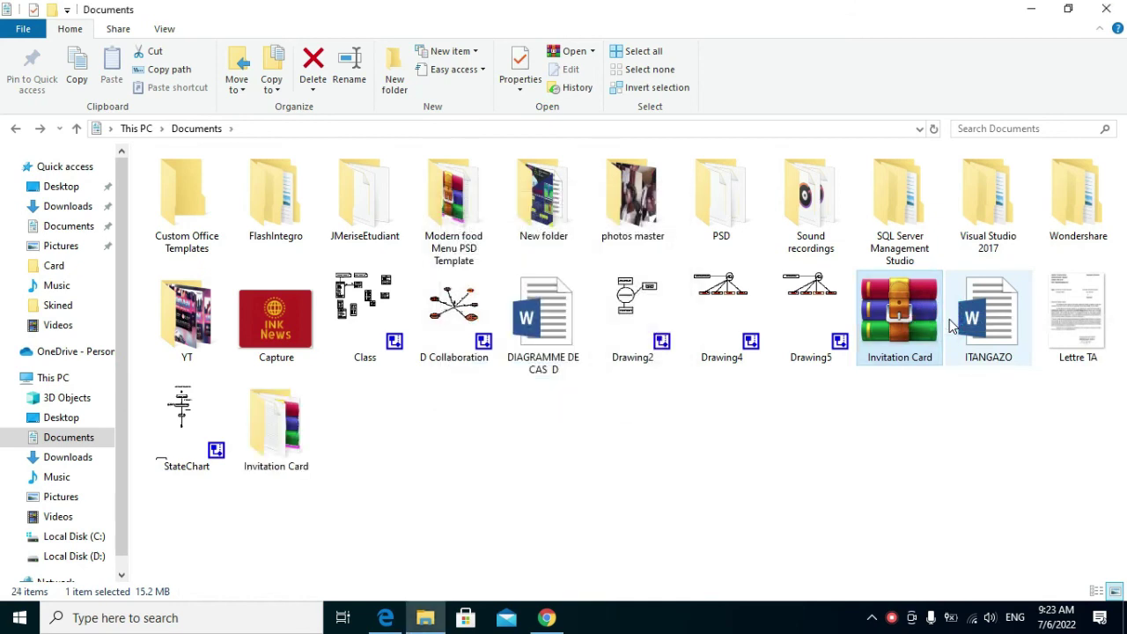
double_click(297, 448)
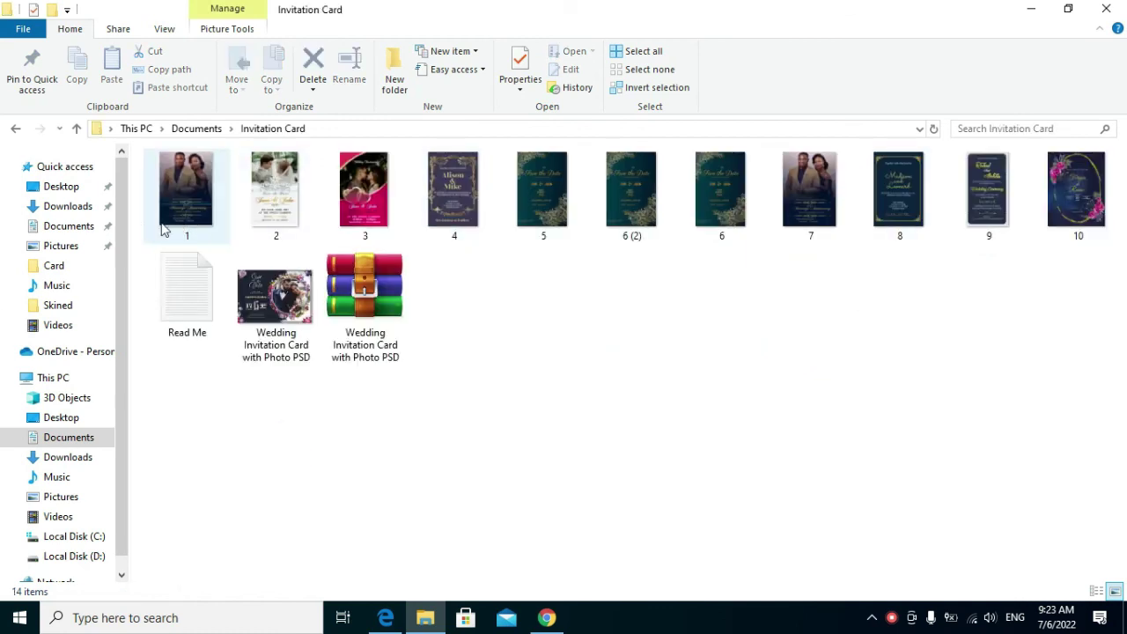
Open image 1 in Photos, page forward seven cards, then back three to 6 (2).jpg.
double_click(180, 179)
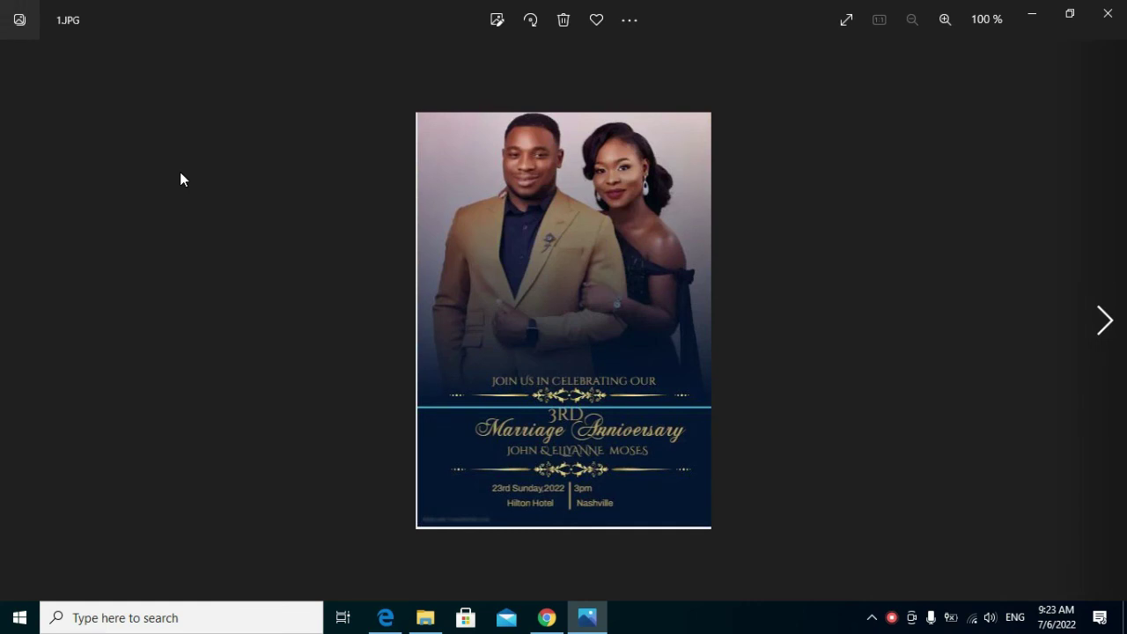
key("Right")
key("Right")
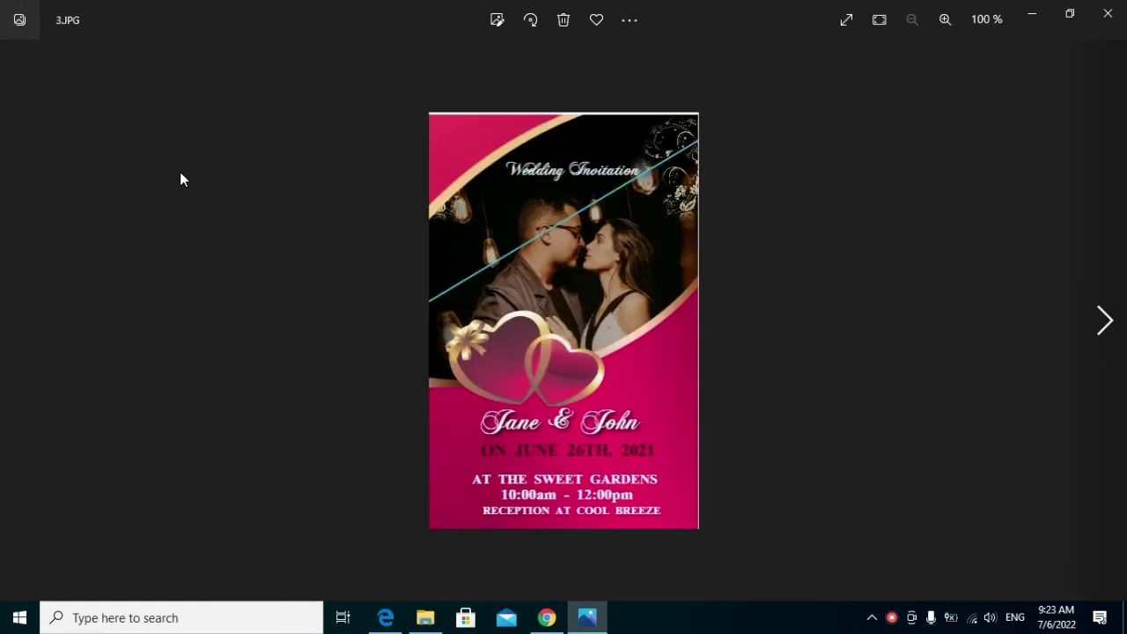
key("Right")
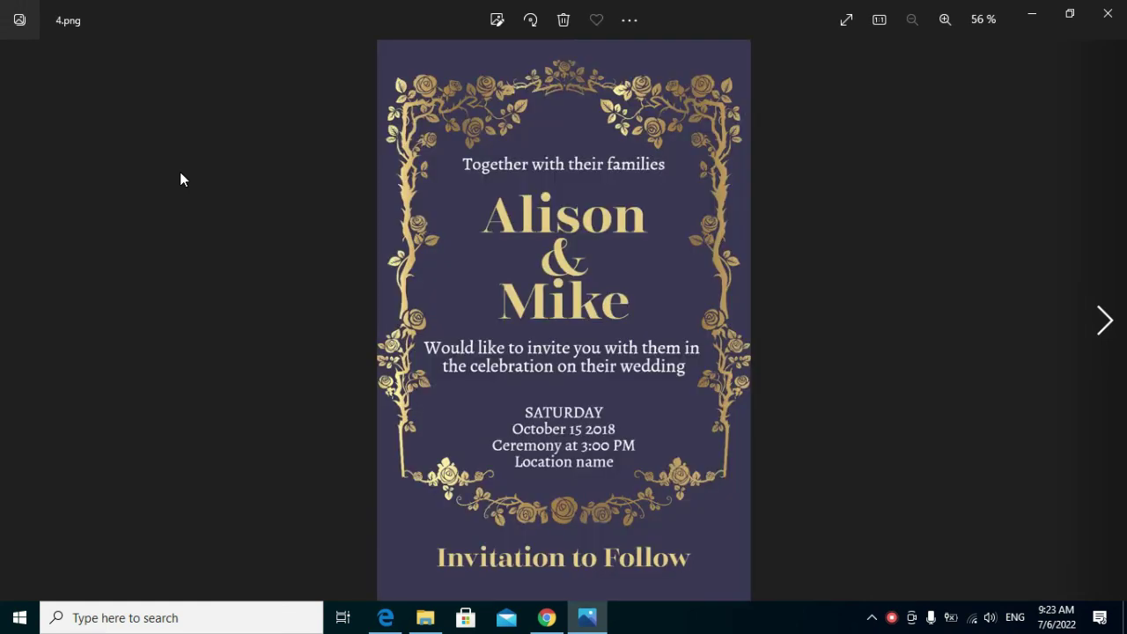
key("Right")
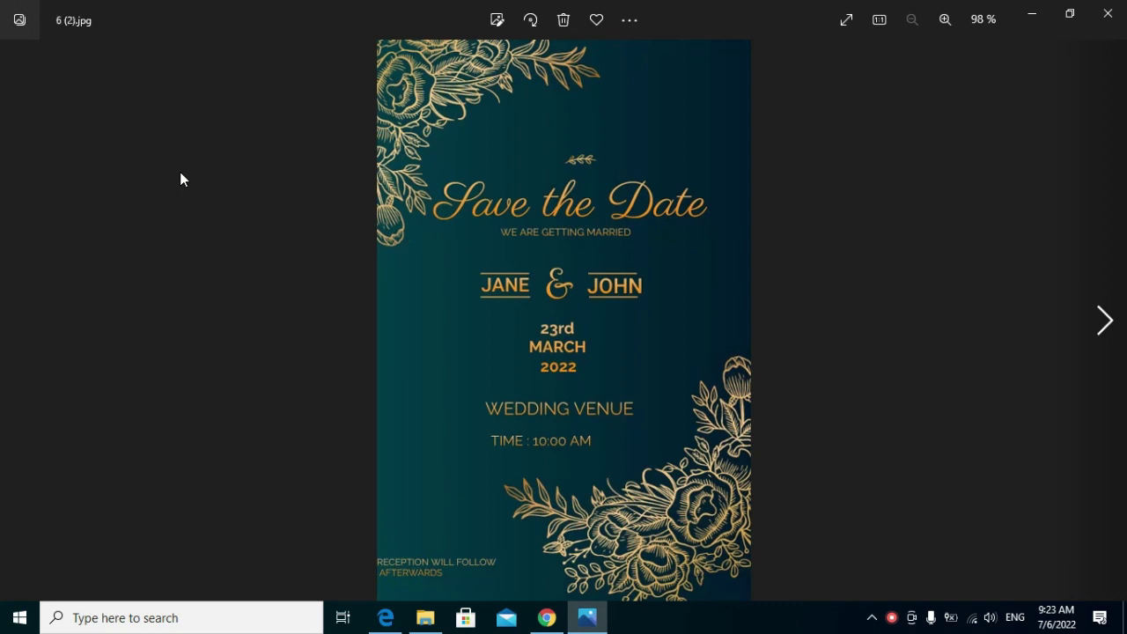
key("Right")
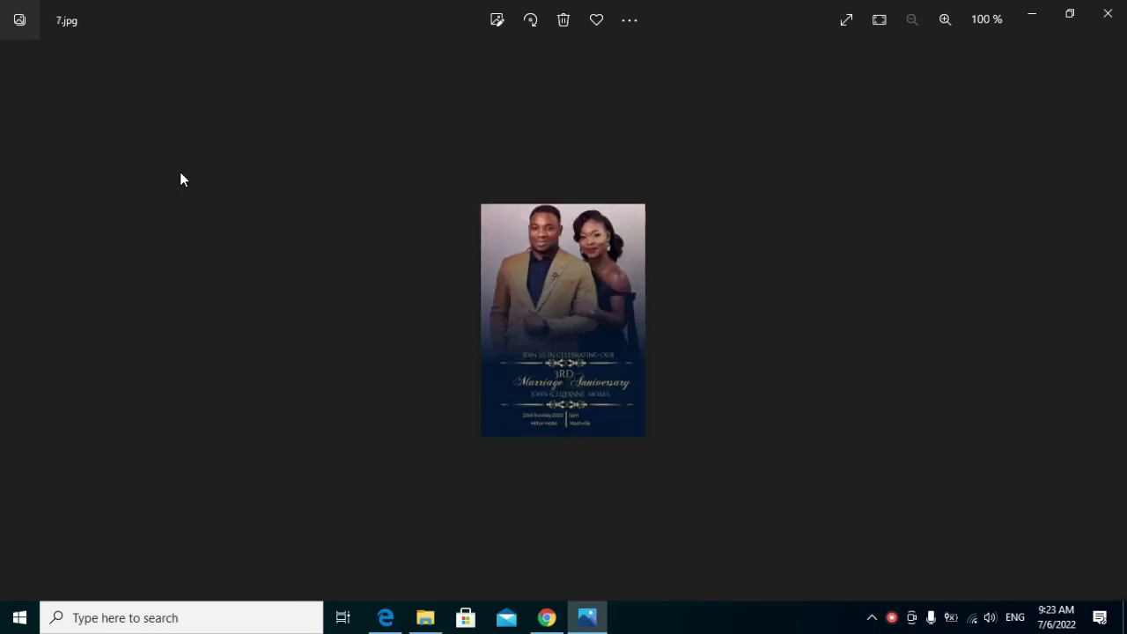
key("Right")
key("Right")
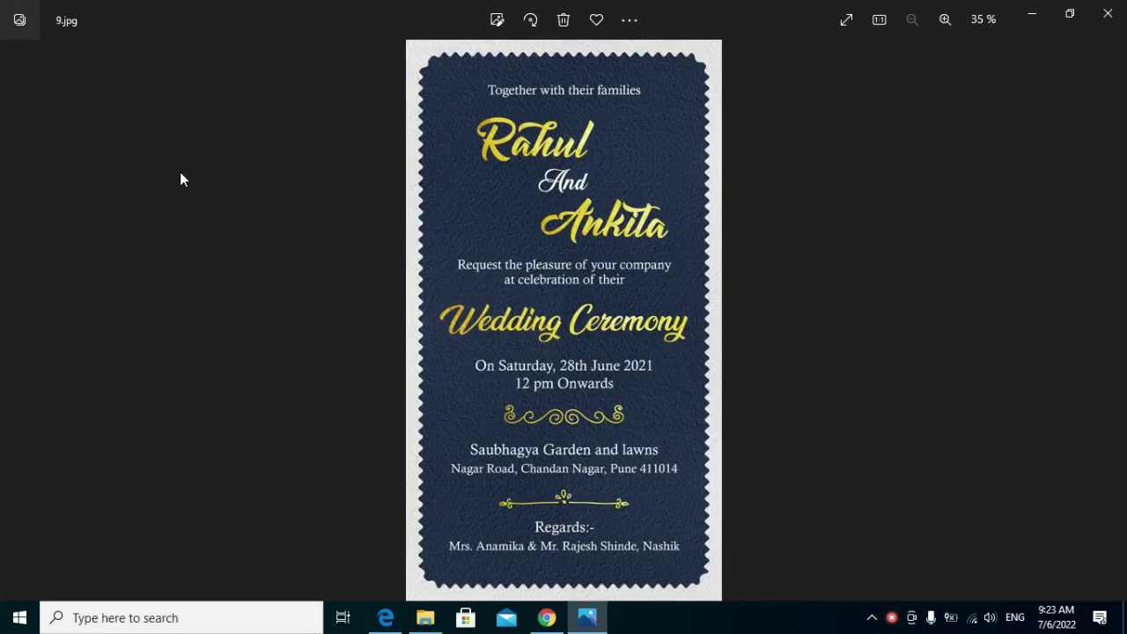
key("Right")
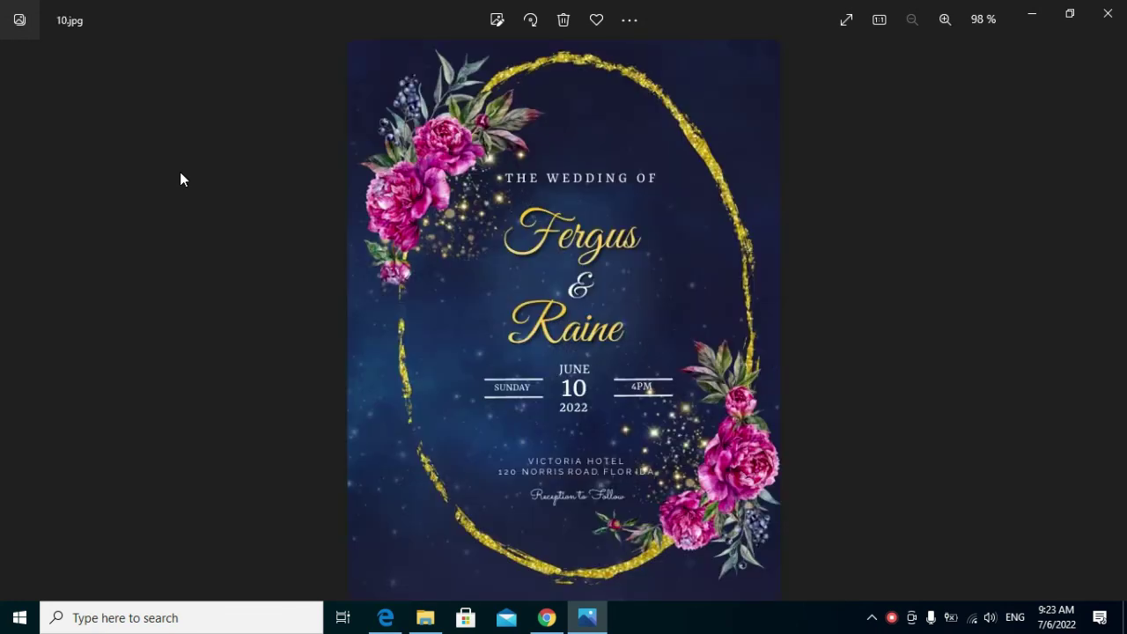
key("Right")
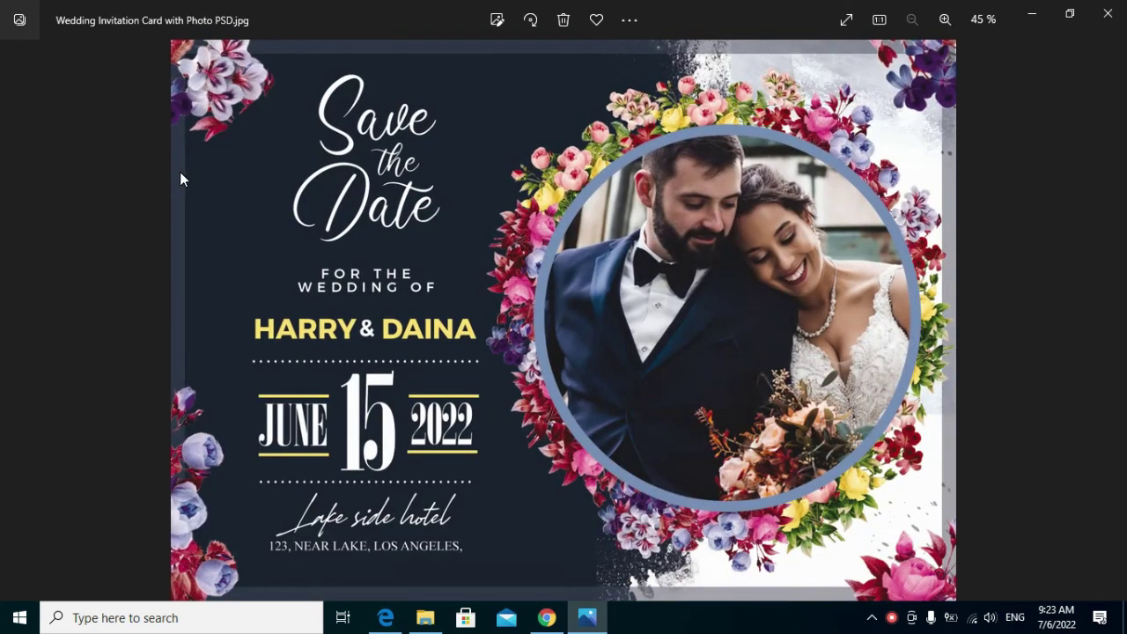
key("Left")
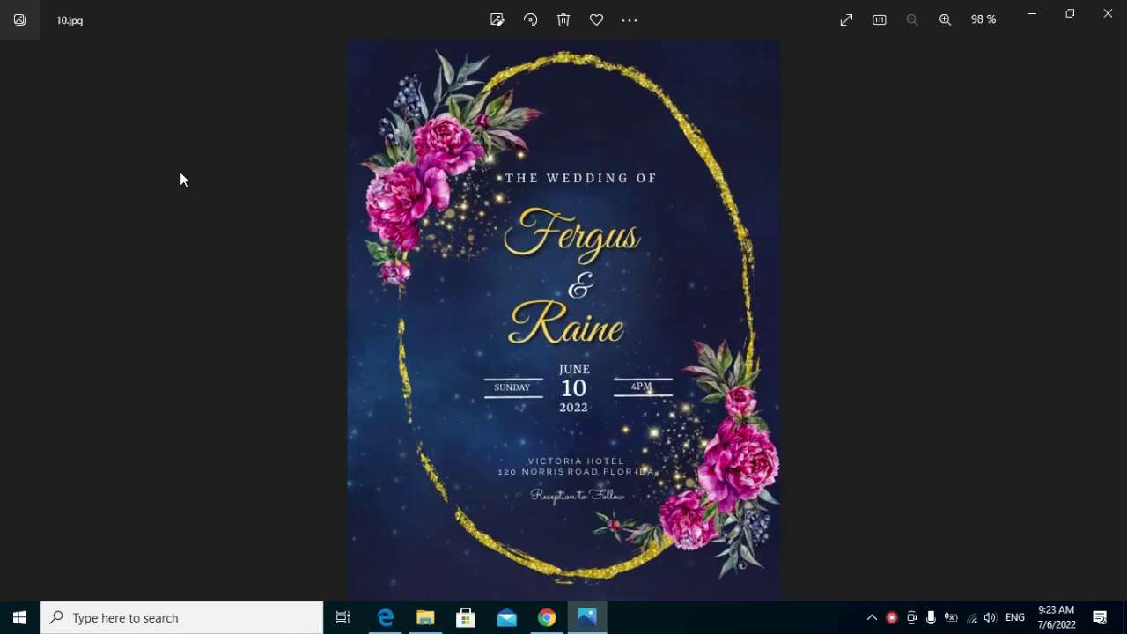
key("Left")
key("Left")
key("Left")
key("Left")
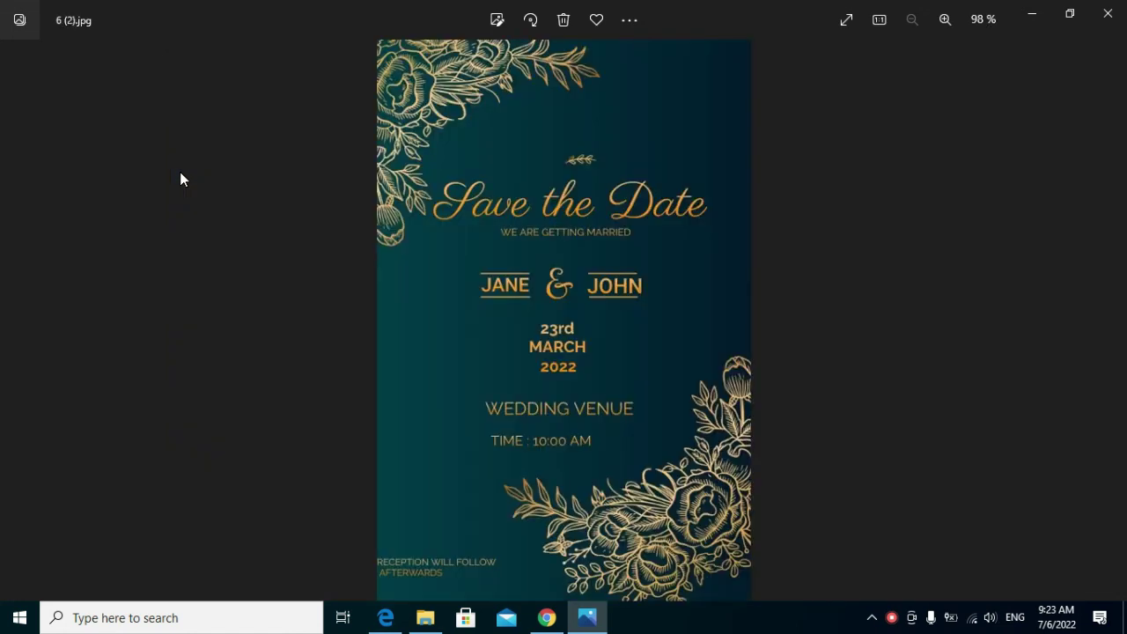
key("Left")
key("Left")
key("Left")
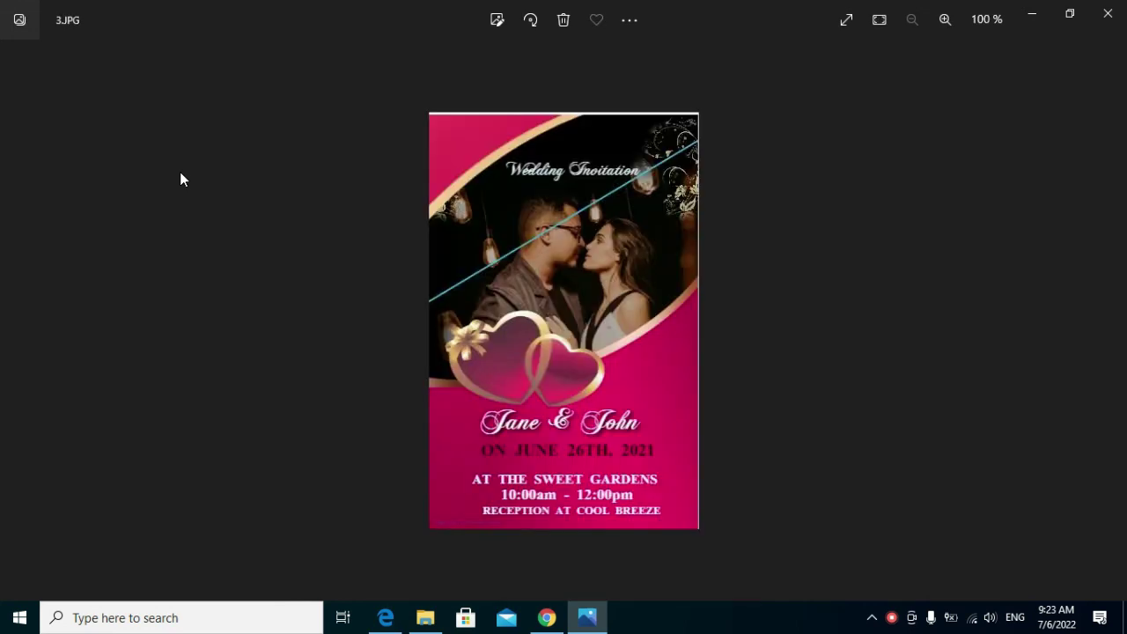